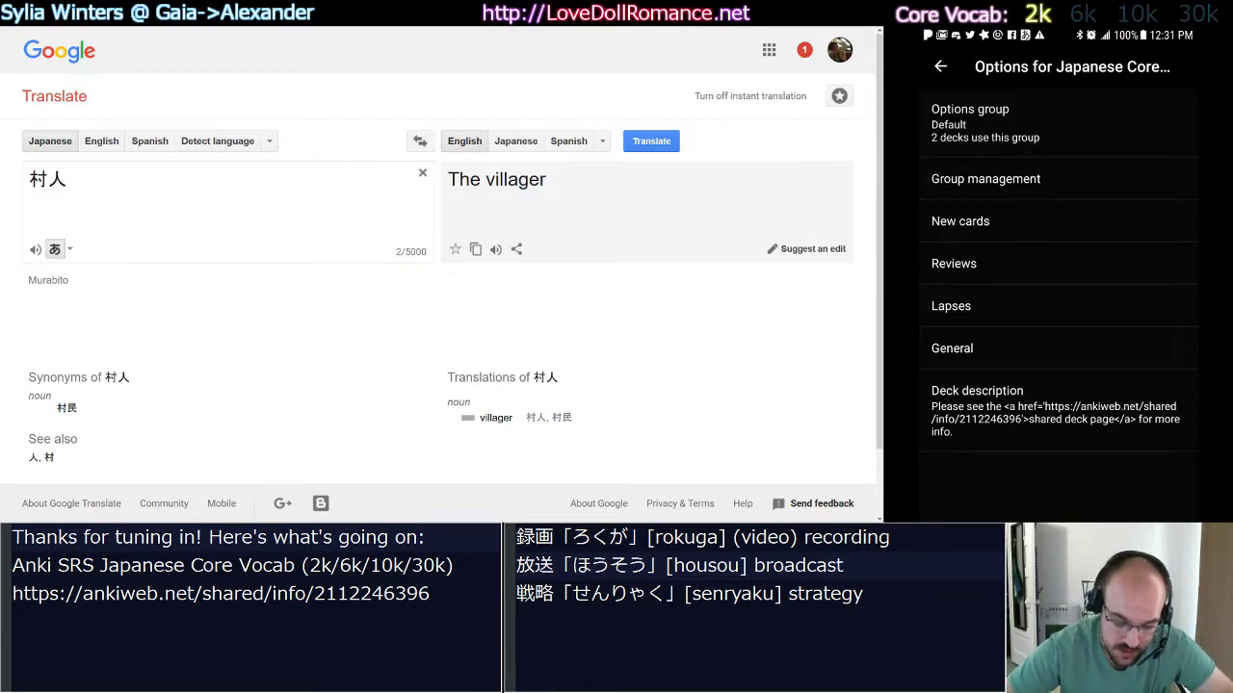
- Examine the Japanese Core Vocab deck's options for new cards, lapses and reviews, and return to the deck list
{"action": "left_click", "coordinate": [1058, 222]}
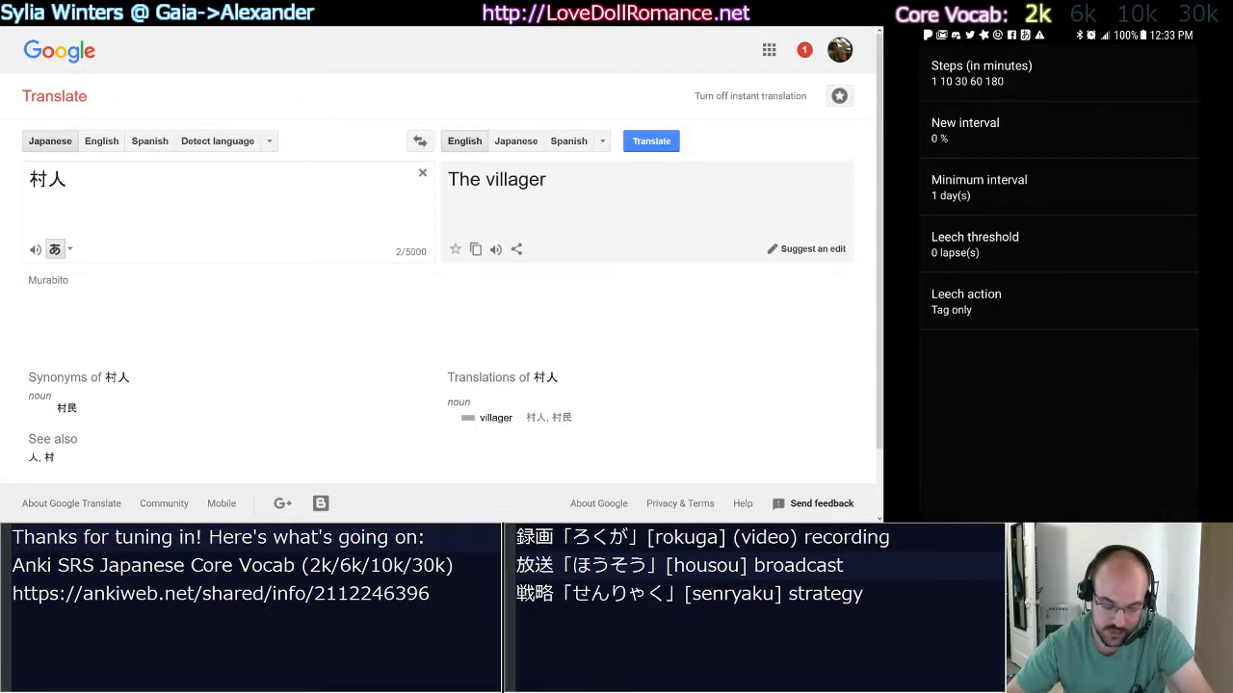
{"action": "key", "text": "Escape"}
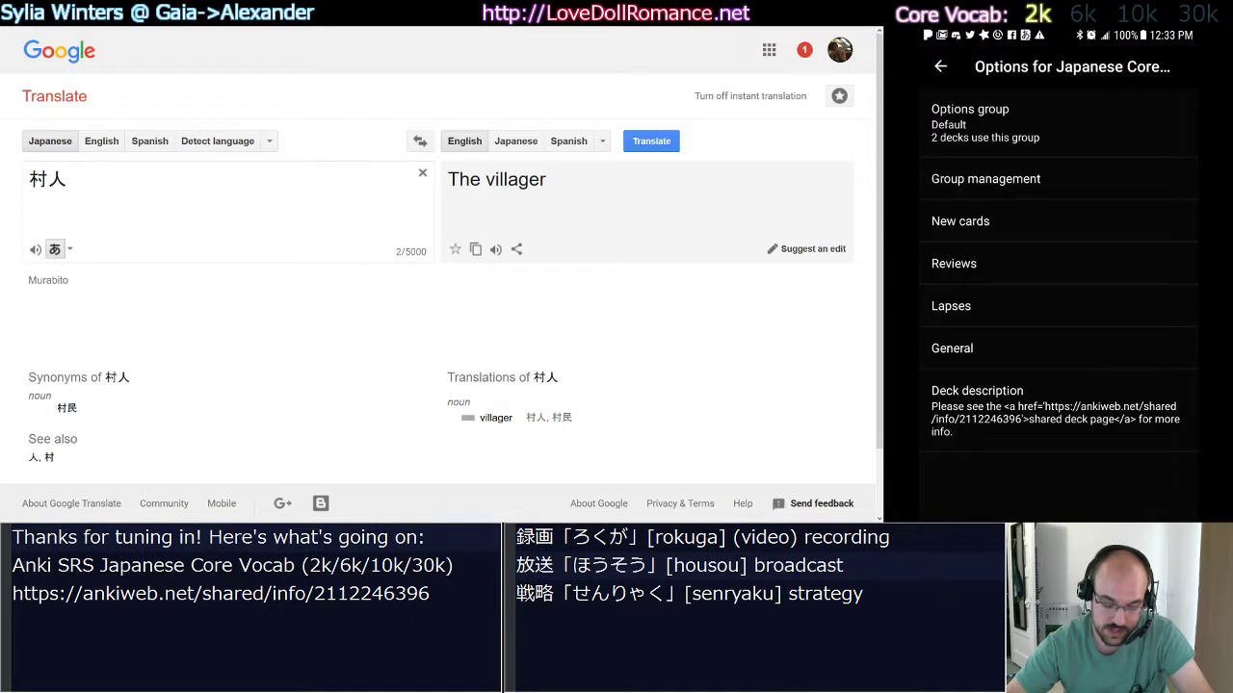
{"action": "left_click", "coordinate": [1057, 264]}
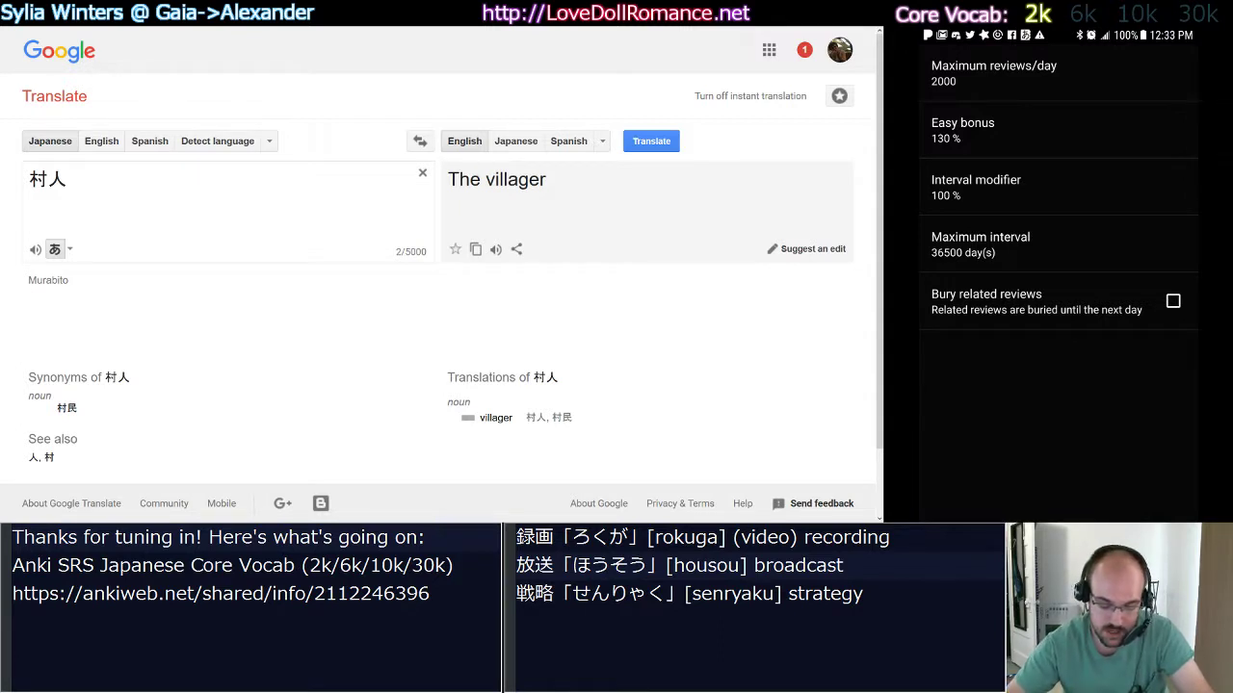
{"action": "key", "text": "Escape"}
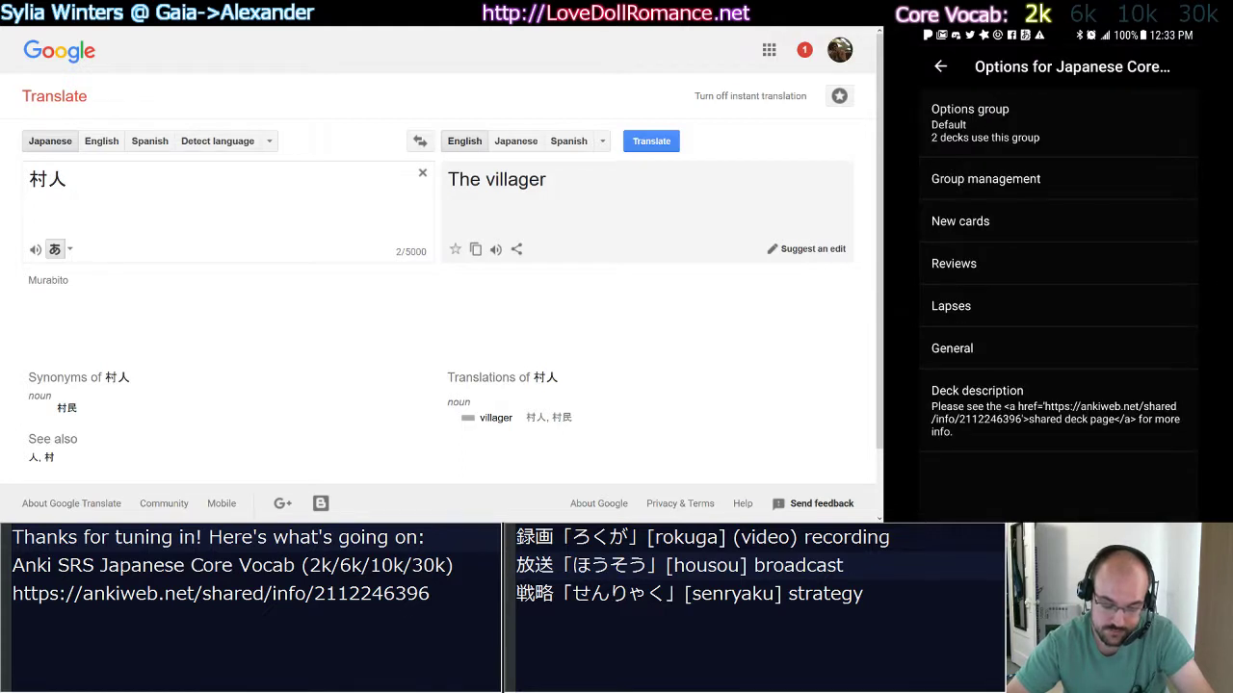
{"action": "left_click", "coordinate": [1059, 223]}
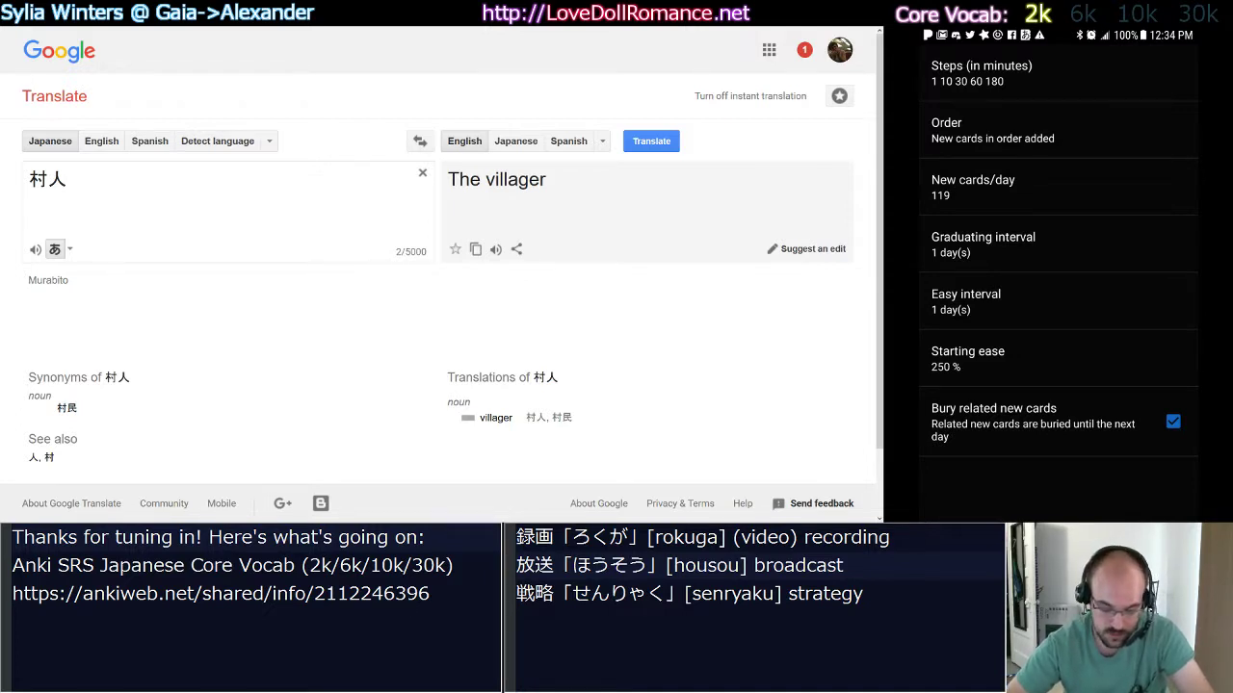
{"action": "key", "text": "Escape"}
{"action": "key", "text": "Escape"}
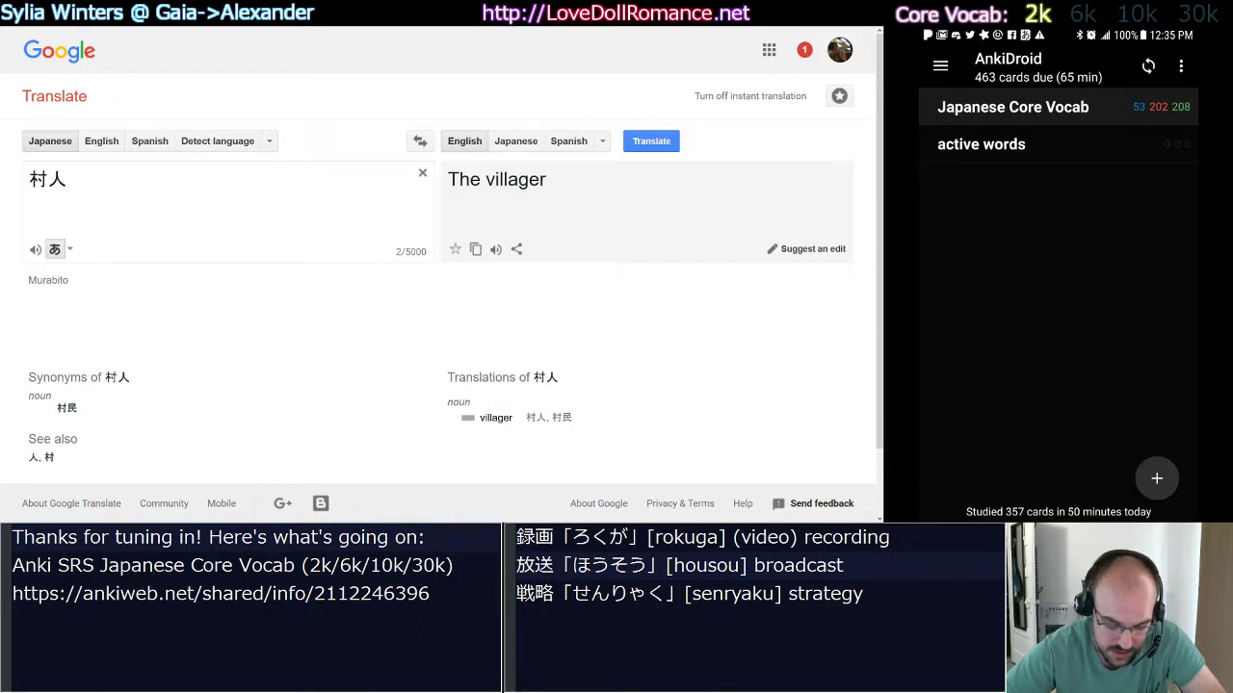
- Search the card browser for the note whose Vocab field is 村人, using the query Vocab:村人
{"action": "left_click", "coordinate": [940, 66]}
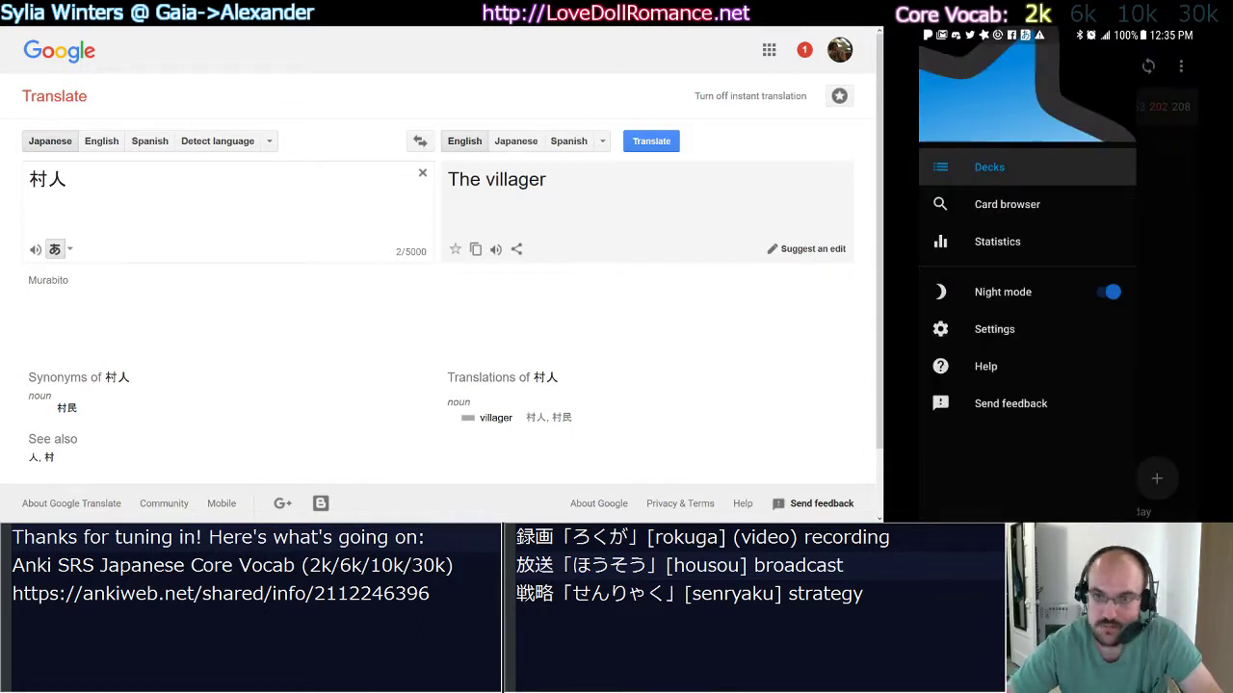
{"action": "left_click", "coordinate": [1006, 204]}
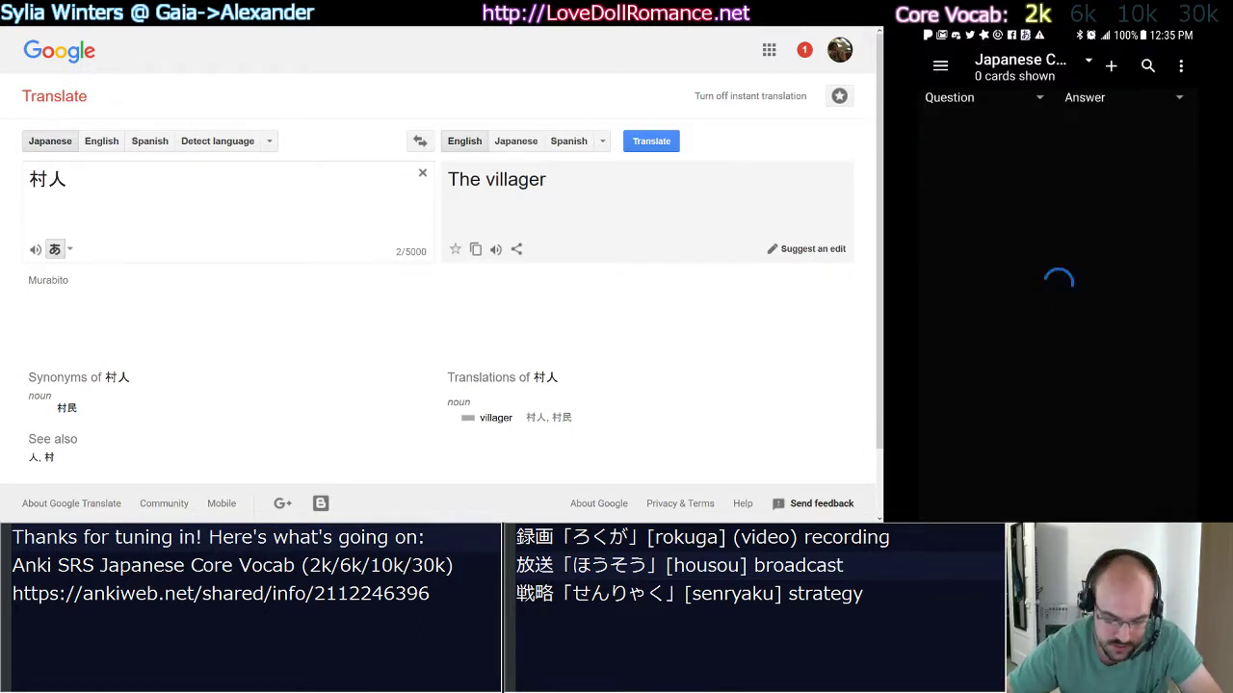
{"action": "left_click", "coordinate": [1147, 66]}
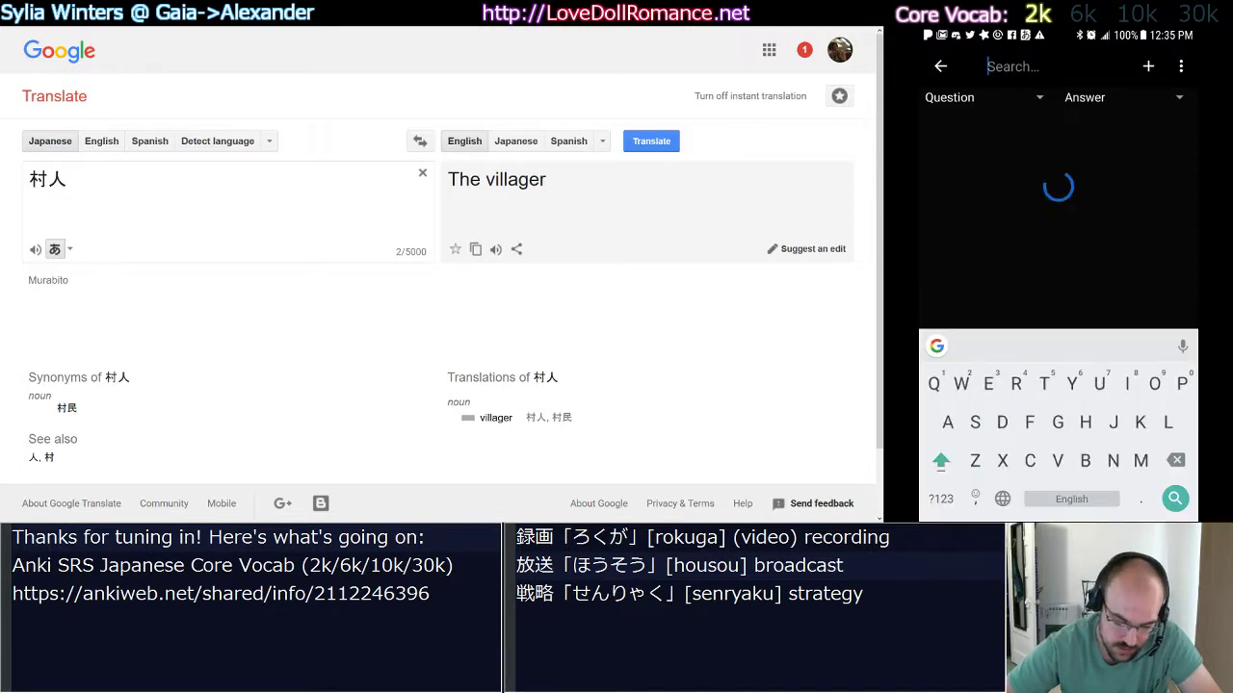
{"action": "type", "text": "Vocab"}
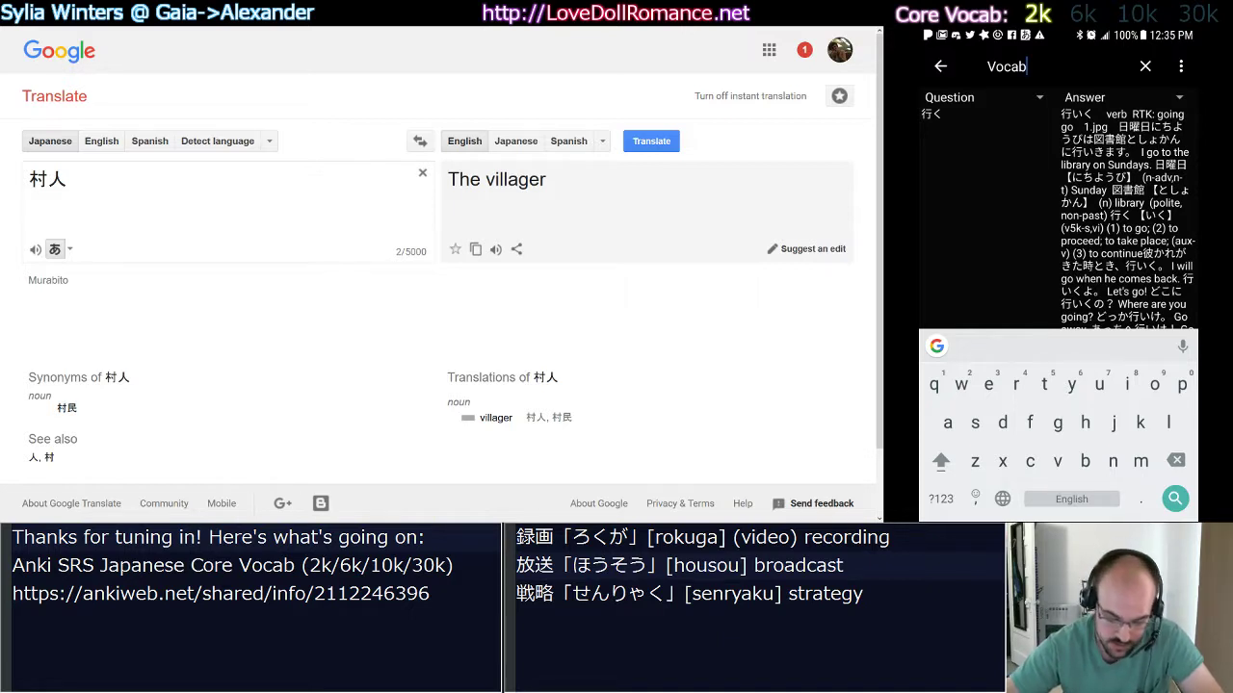
{"action": "left_click", "coordinate": [941, 499]}
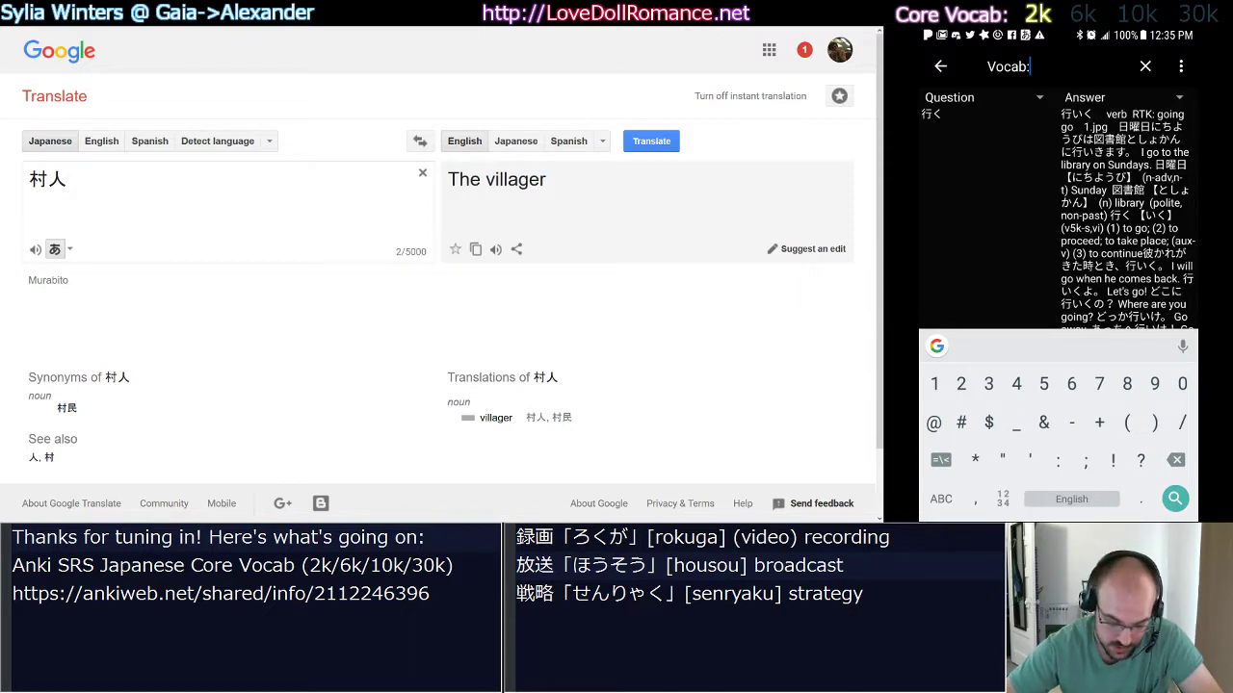
{"action": "type", "text": ":"}
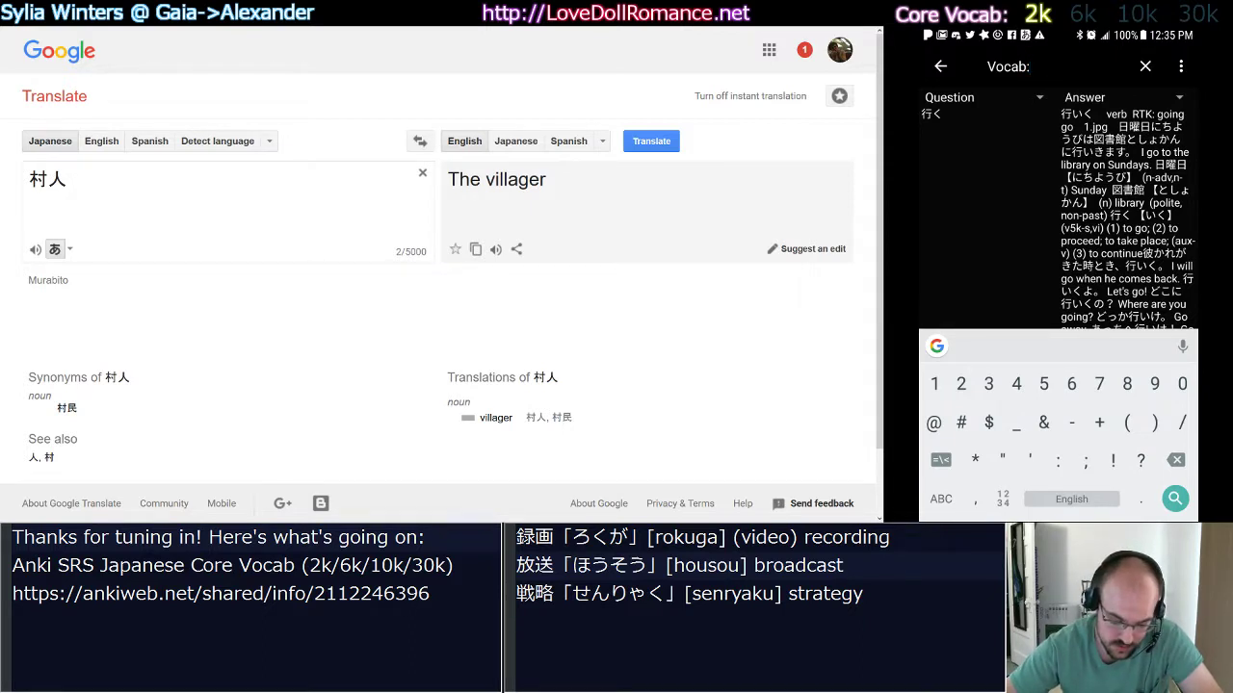
{"action": "left_click", "coordinate": [941, 499]}
{"action": "key", "text": "Escape"}
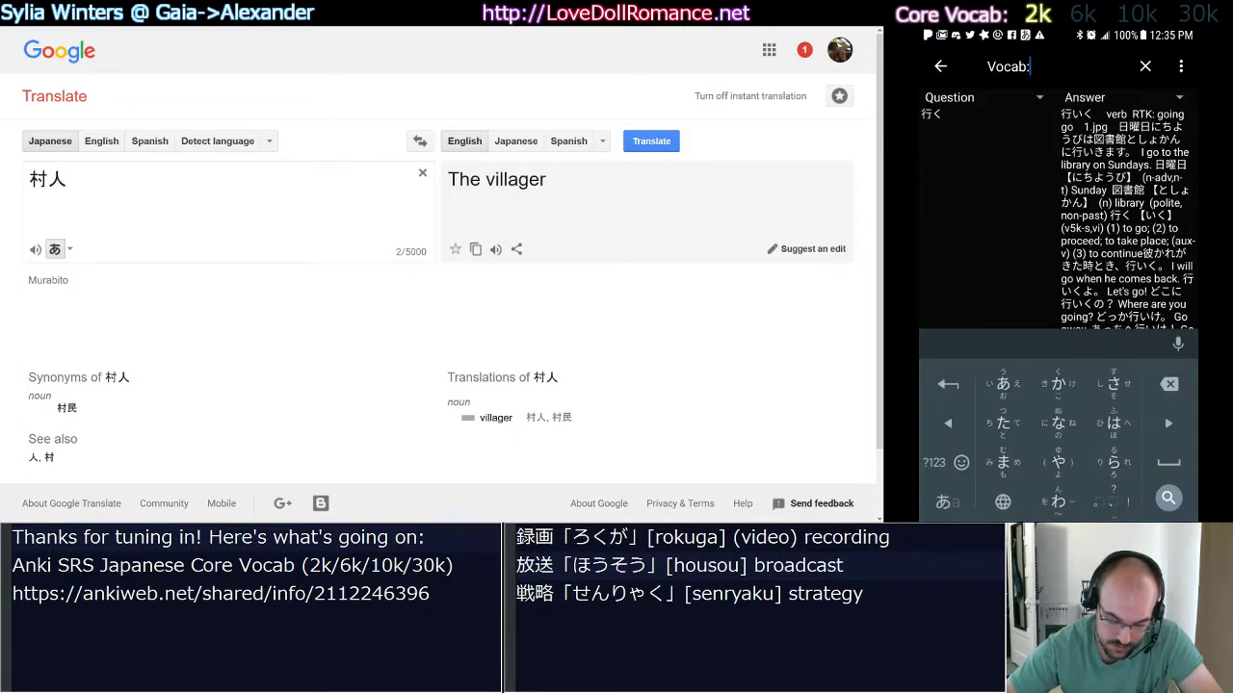
{"action": "type", "text": "むら"}
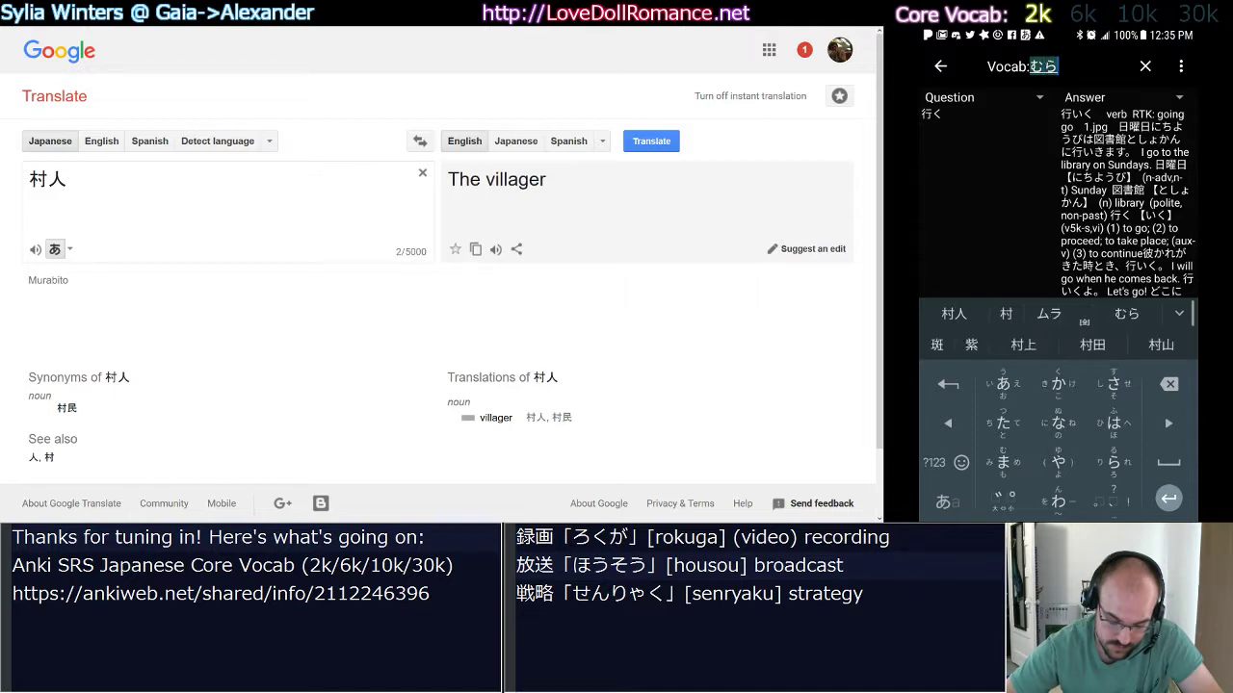
{"action": "type", "text": "ひ゛"}
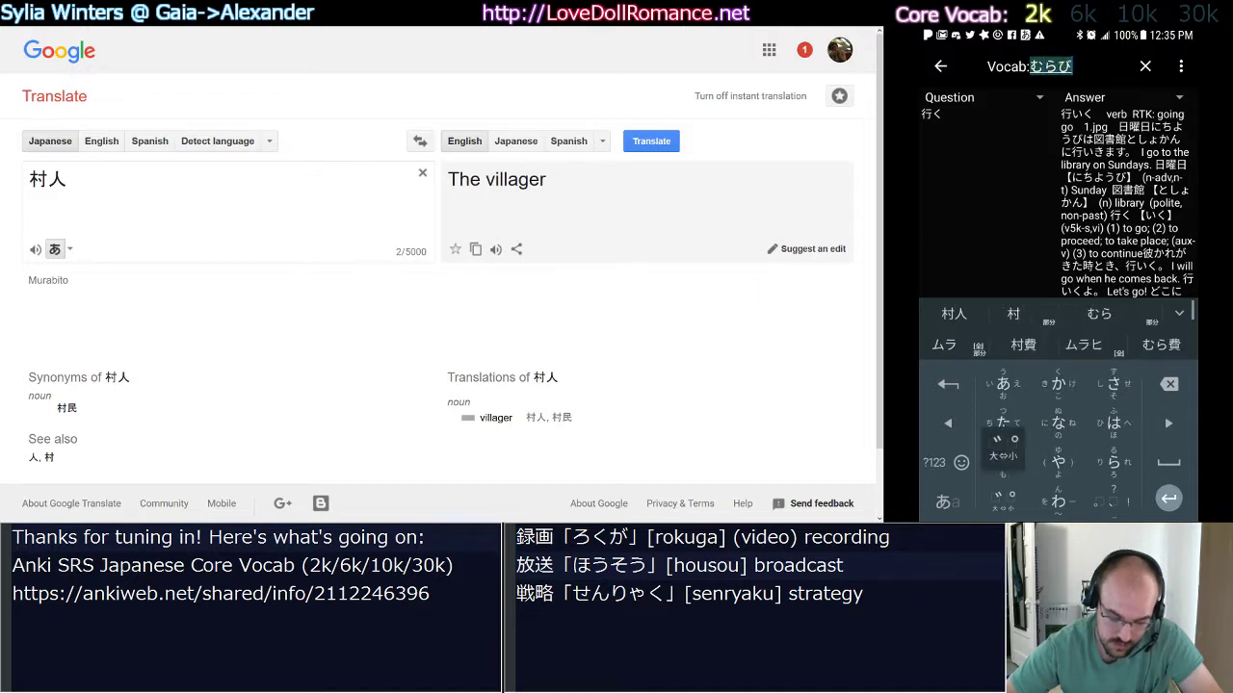
{"action": "type", "text": "と"}
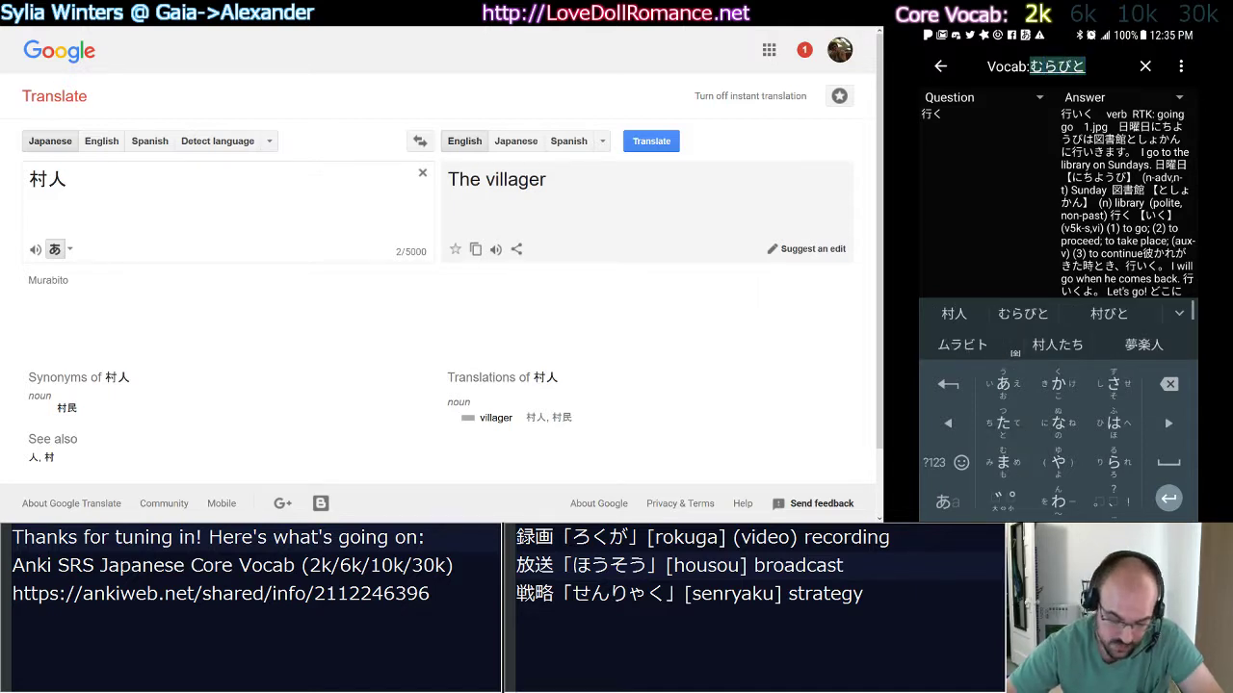
{"action": "left_click", "coordinate": [953, 313]}
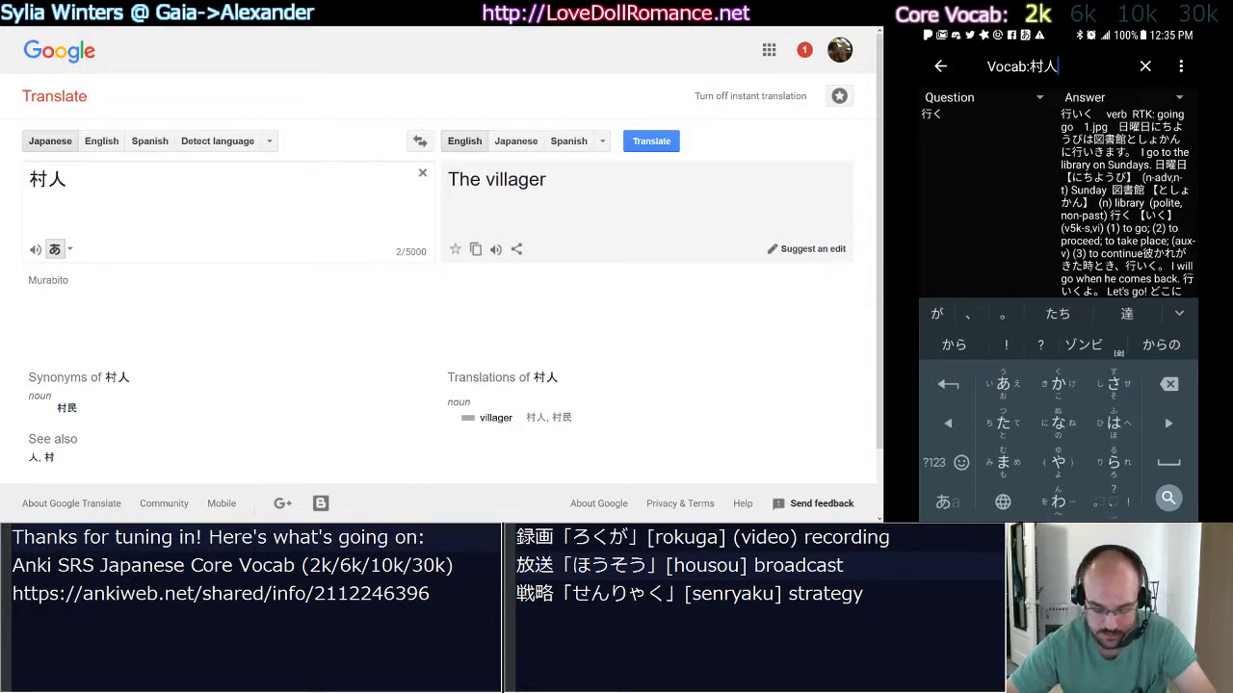
{"action": "key", "text": "Return"}
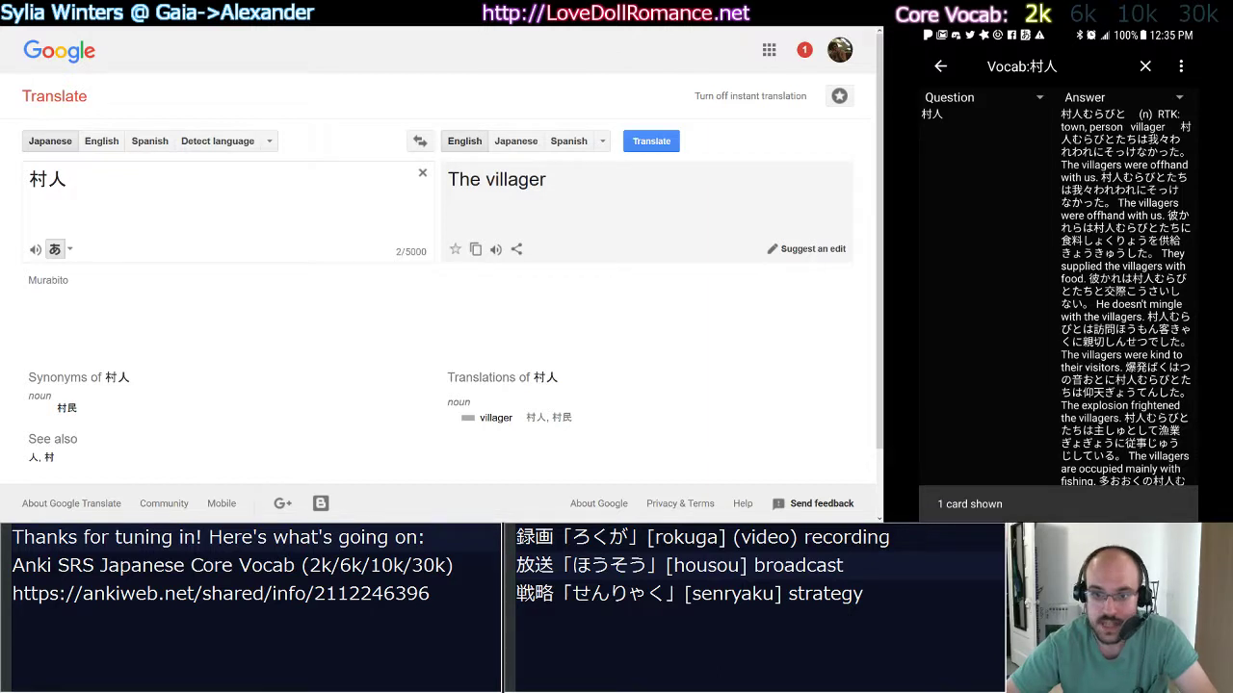
- Open the 村人 note found by the search and reschedule its card for review in 0 days
{"action": "left_click", "coordinate": [1057, 314]}
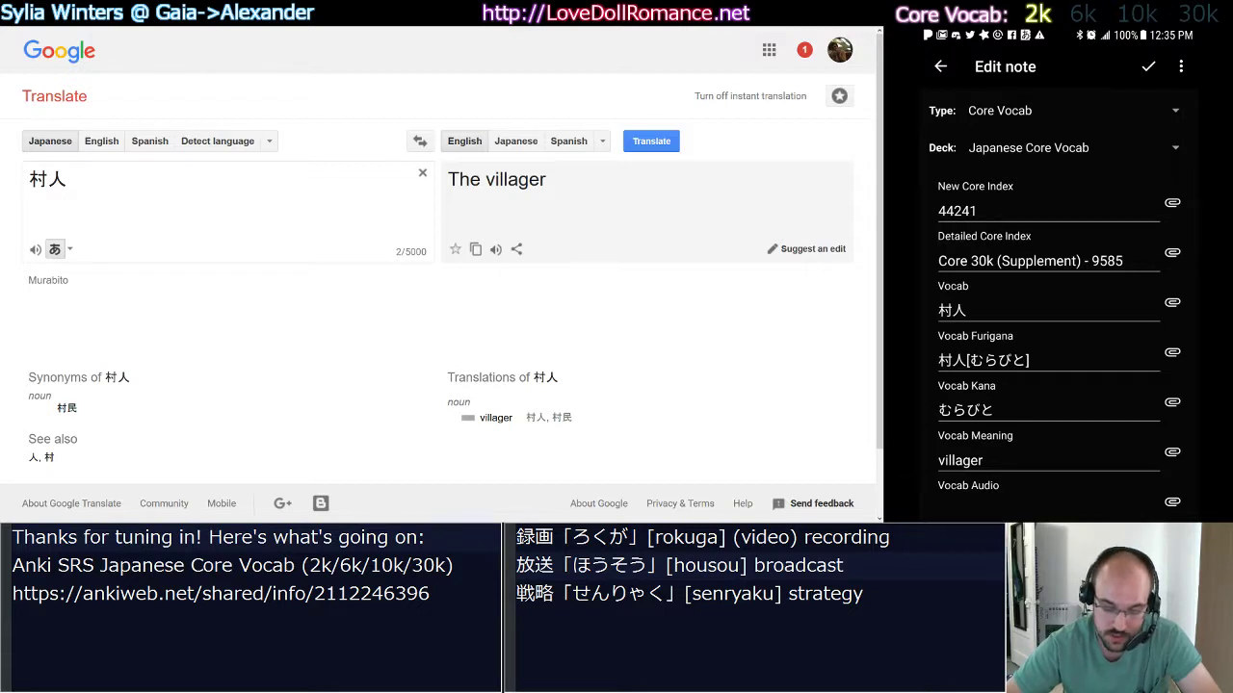
{"action": "left_click", "coordinate": [1180, 66]}
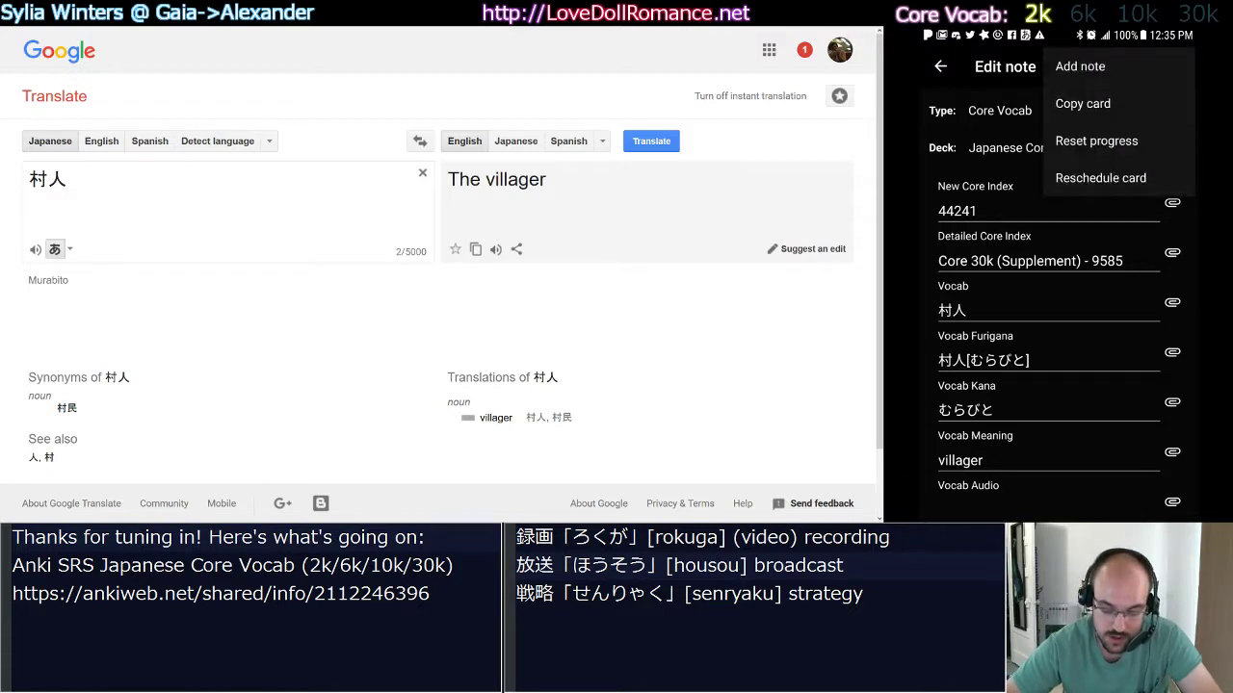
{"action": "left_click", "coordinate": [1100, 178]}
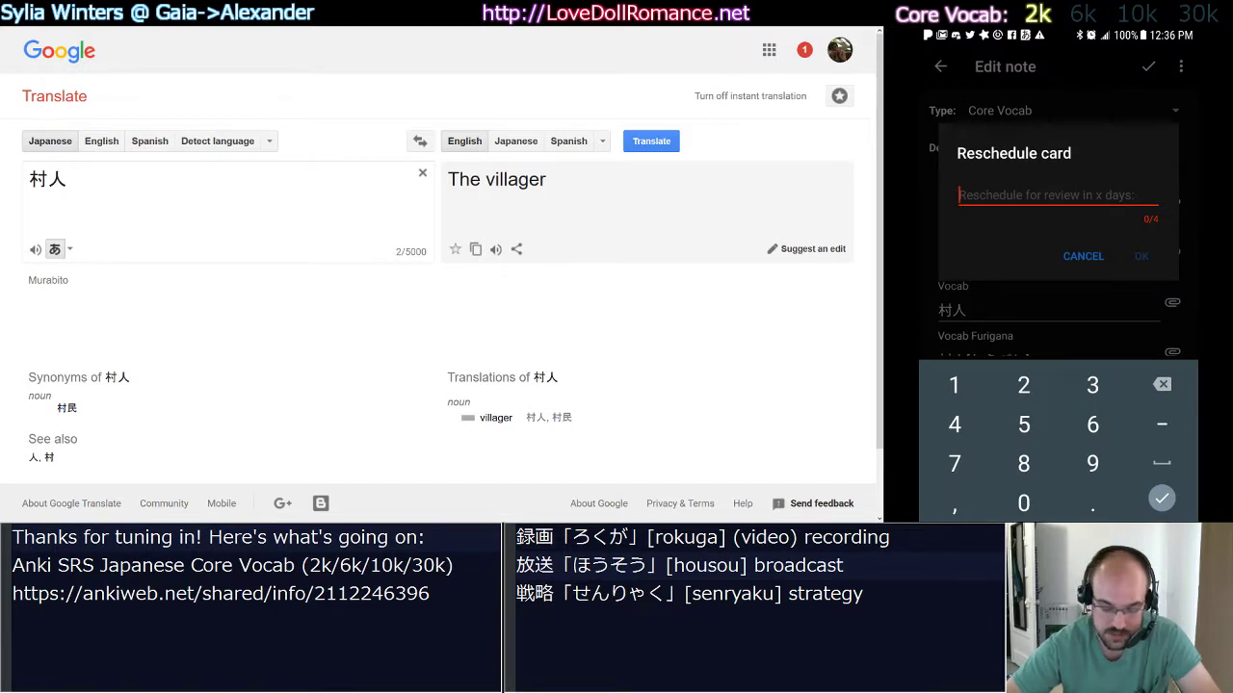
{"action": "type", "text": "0"}
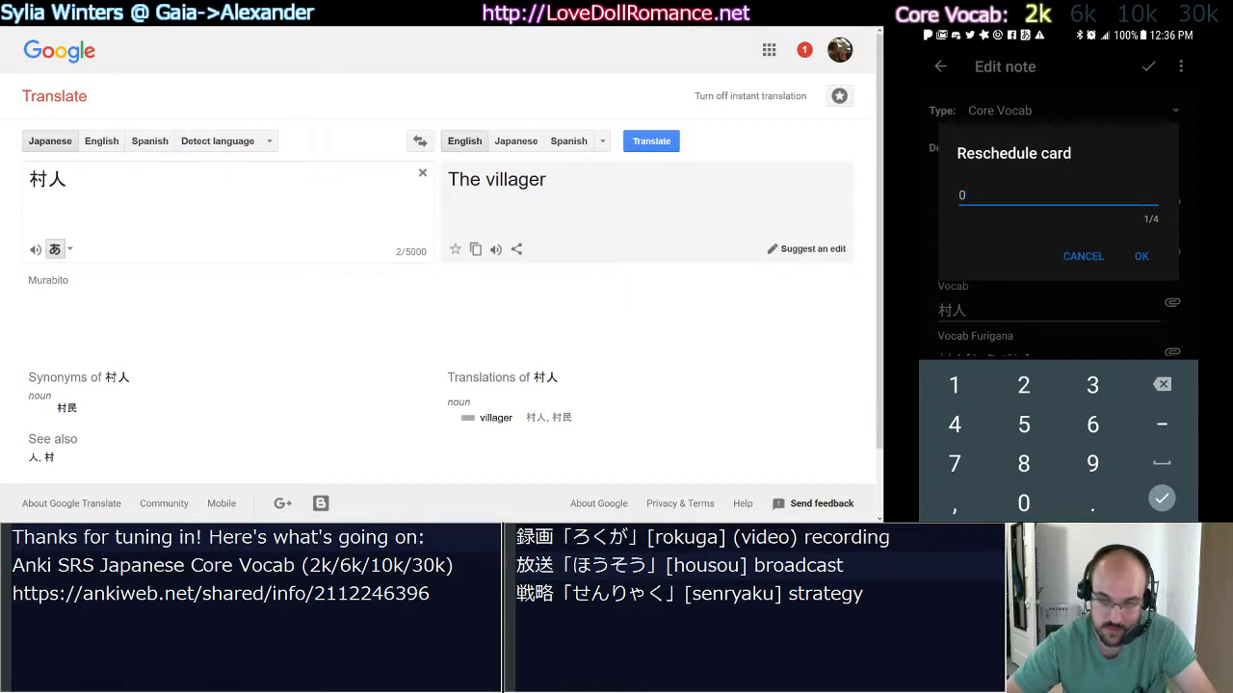
{"action": "key", "text": "Return"}
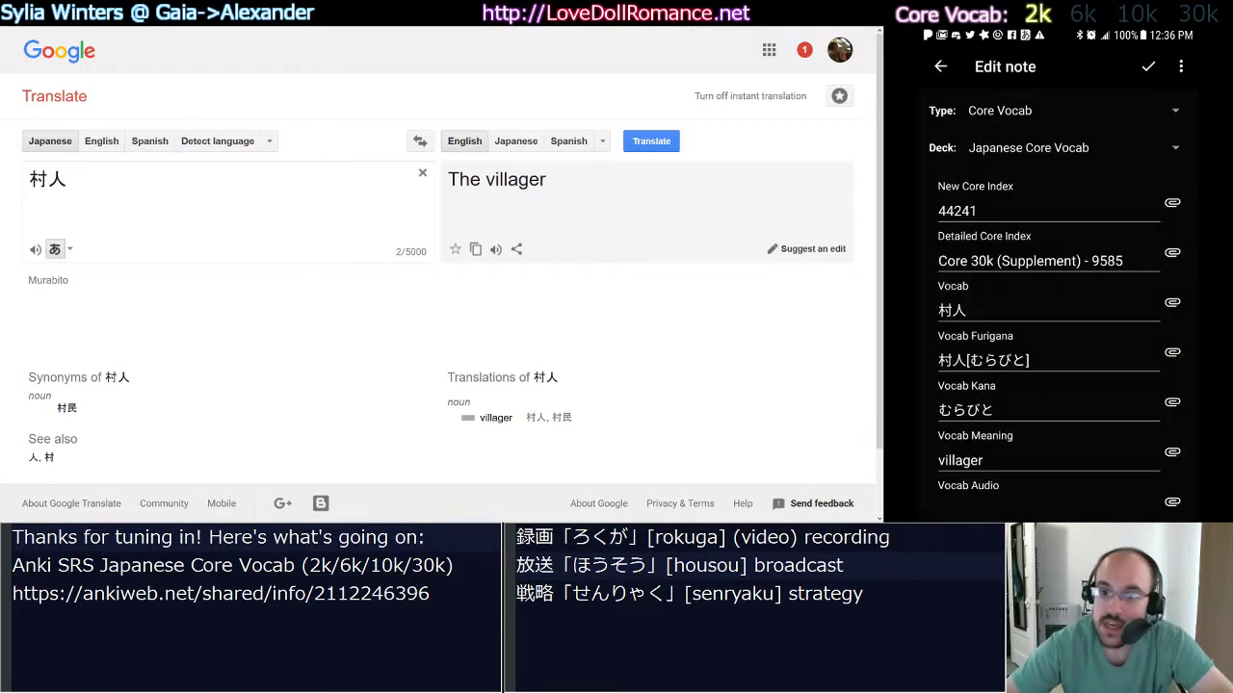
{"action": "scroll", "coordinate": [1059, 306], "scroll_direction": "down", "scroll_amount": 2}
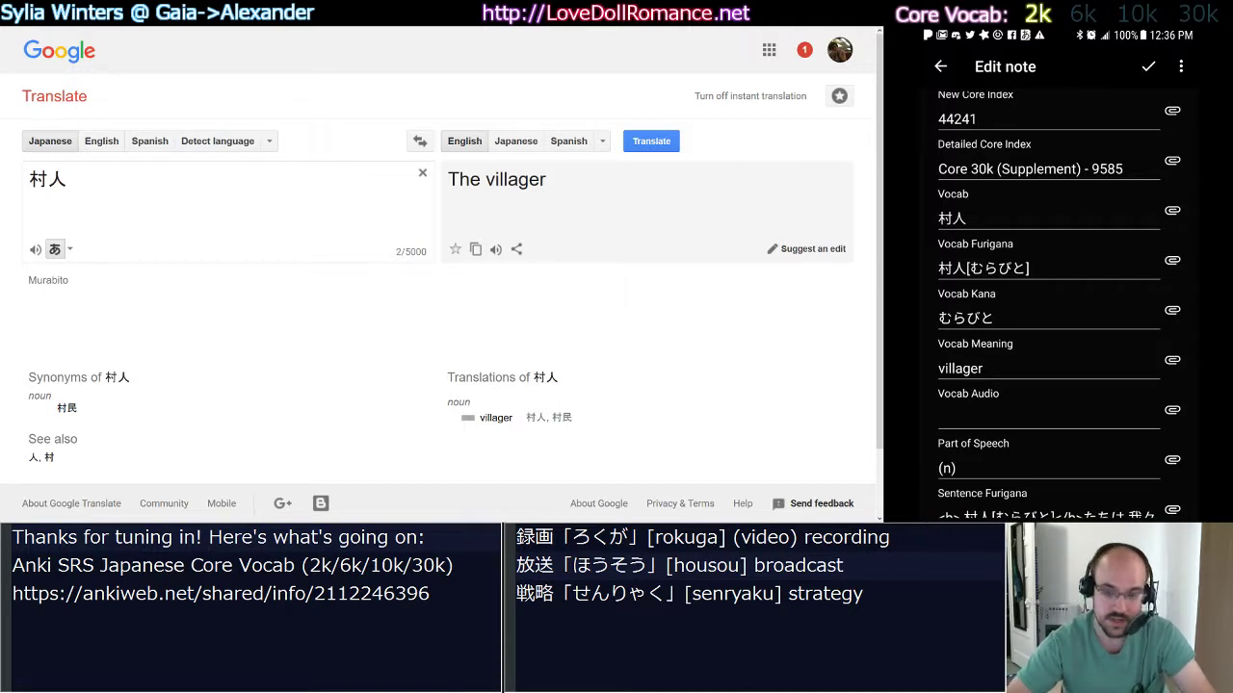
- Switch to desktop Anki and examine the deck's new-card options, including learning steps, daily limit and intervals
{"action": "key", "text": "alt+Tab"}
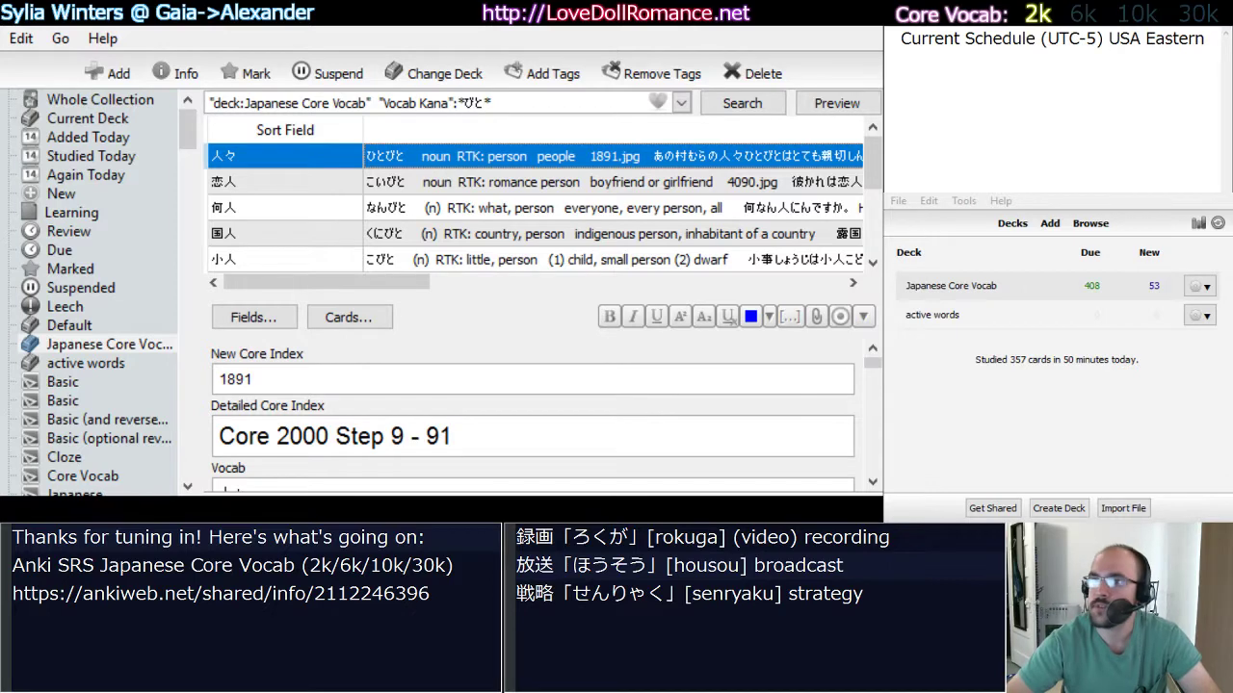
{"action": "left_click", "coordinate": [1098, 441]}
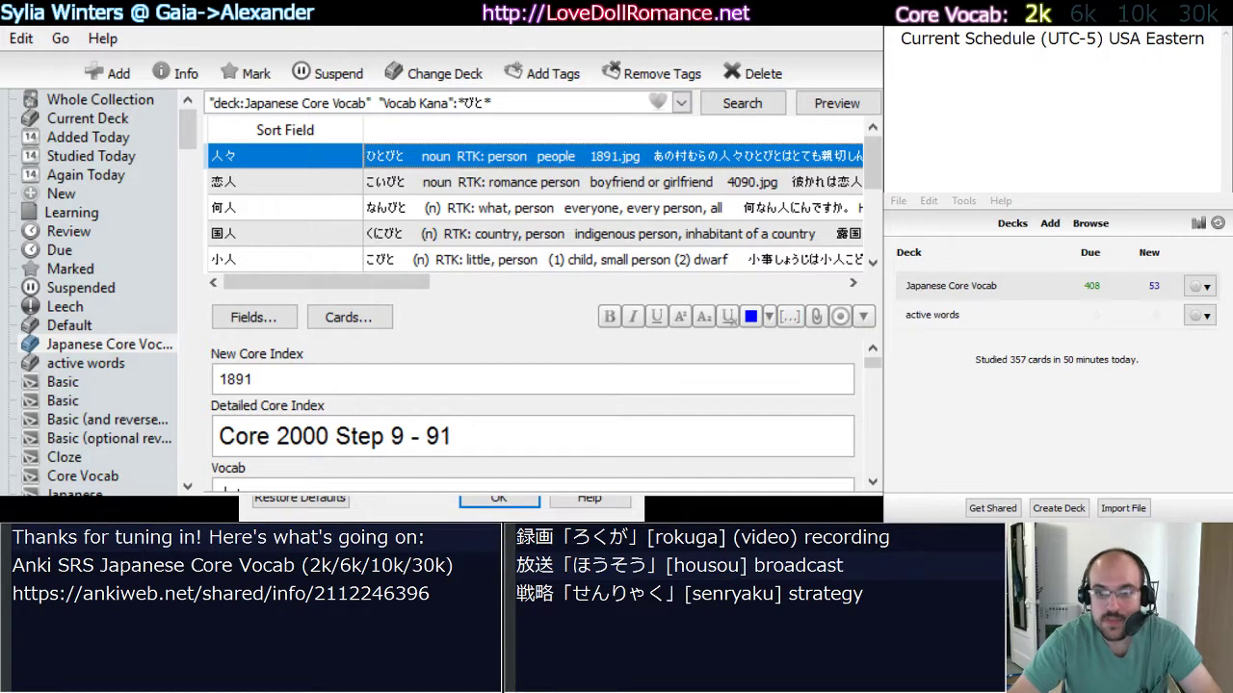
{"action": "key", "text": "Escape"}
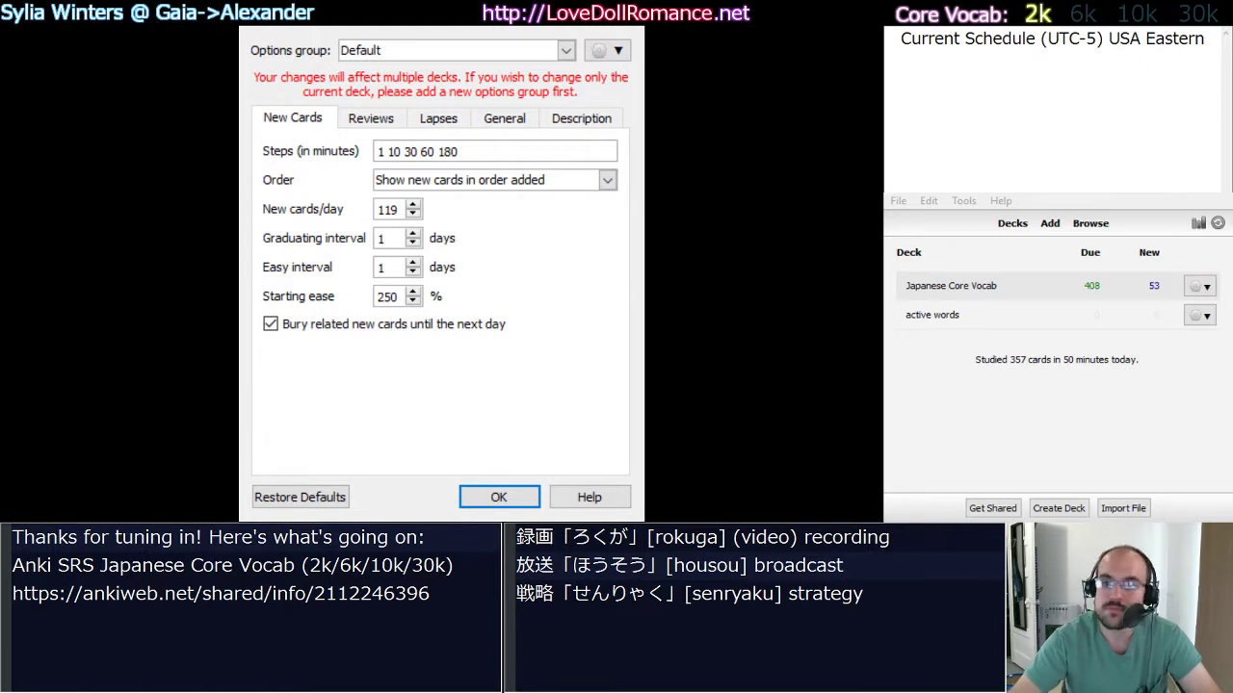
{"action": "left_click", "coordinate": [449, 50]}
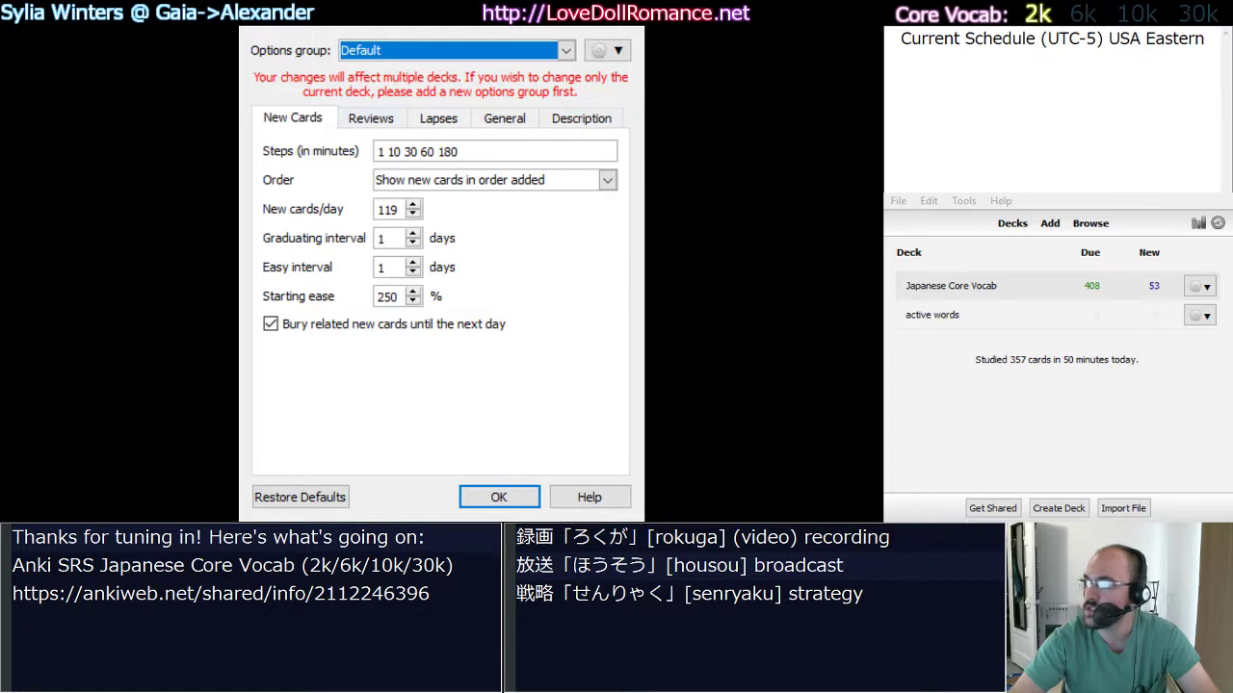
{"action": "left_click_drag", "start_coordinate": [462, 152], "coordinate": [375, 152]}
{"action": "left_click", "coordinate": [445, 153]}
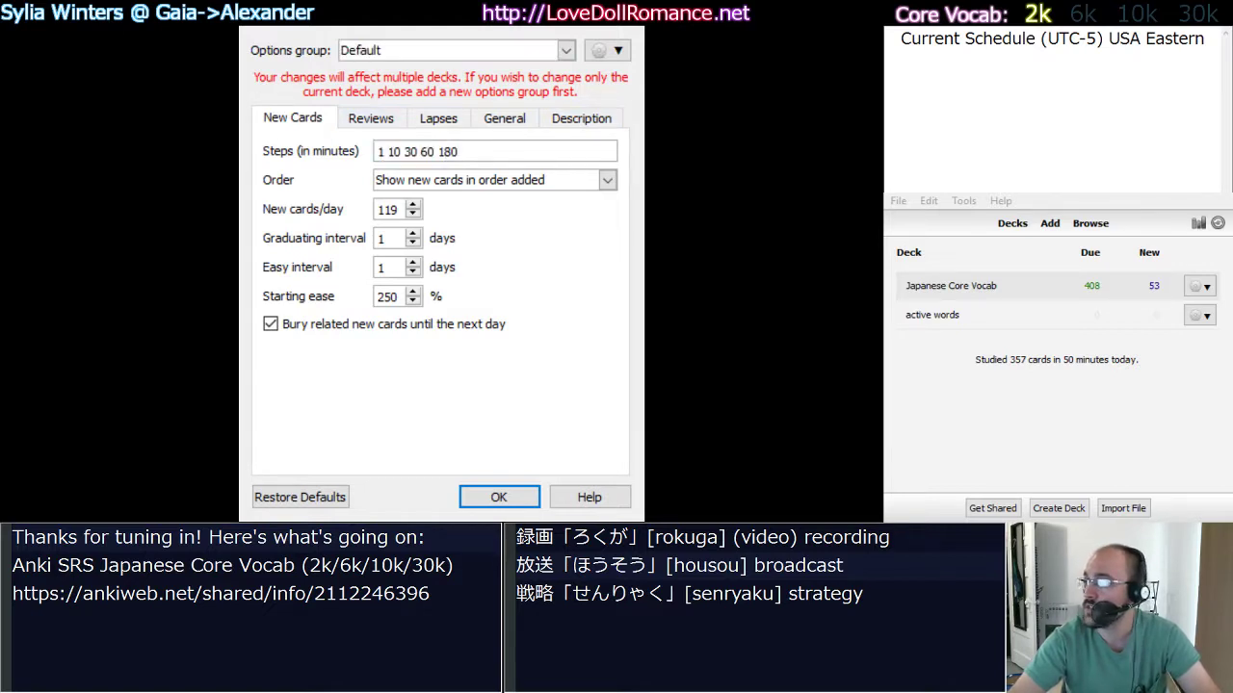
{"action": "left_click_drag", "start_coordinate": [386, 152], "coordinate": [460, 152]}
{"action": "left_click", "coordinate": [459, 152]}
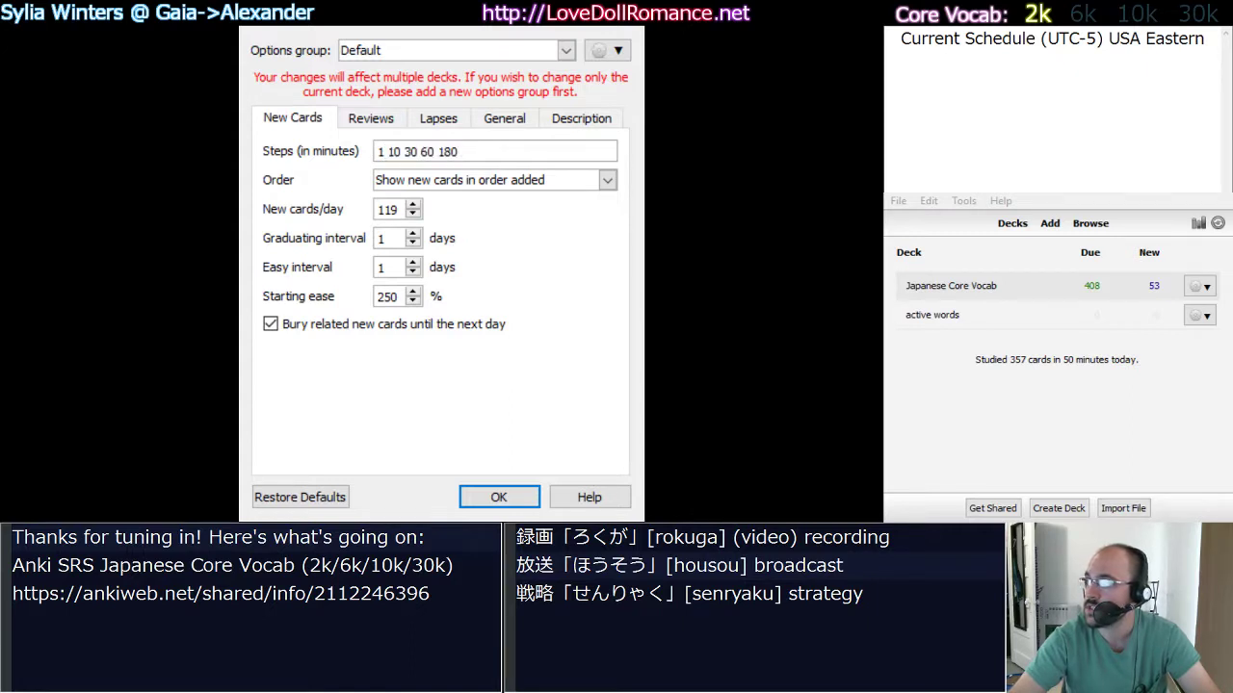
{"action": "double_click", "coordinate": [387, 209]}
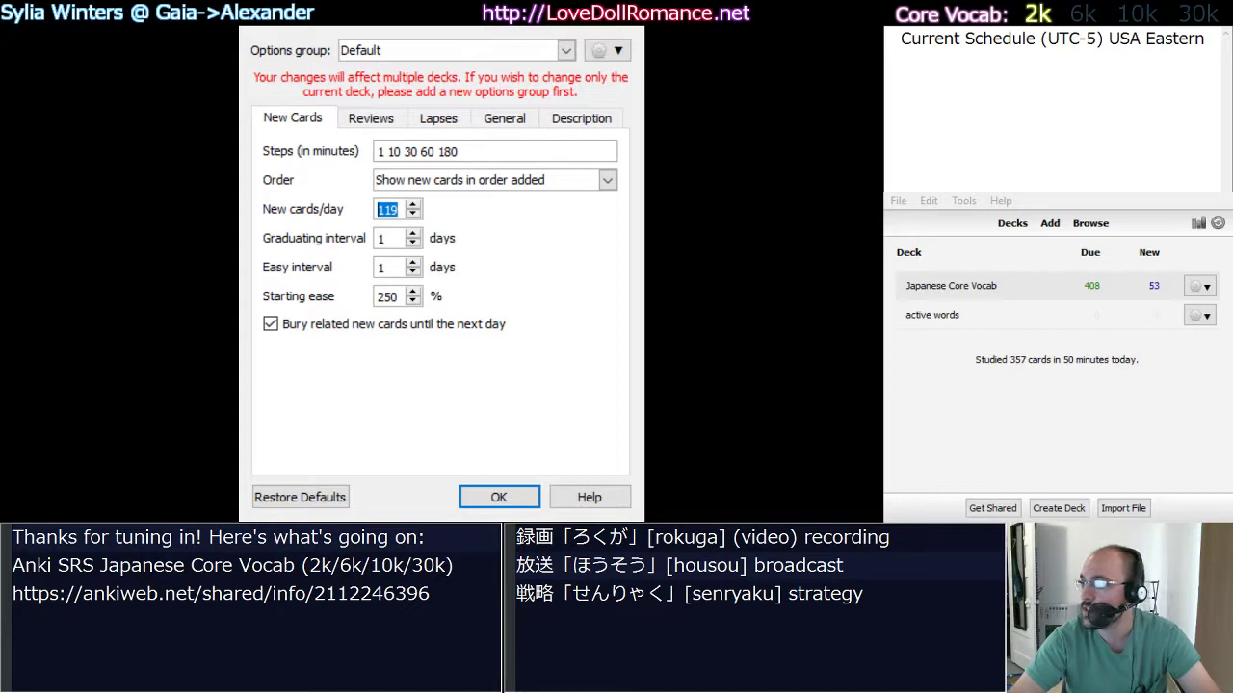
{"action": "key", "text": "Tab"}
{"action": "key", "text": "Tab"}
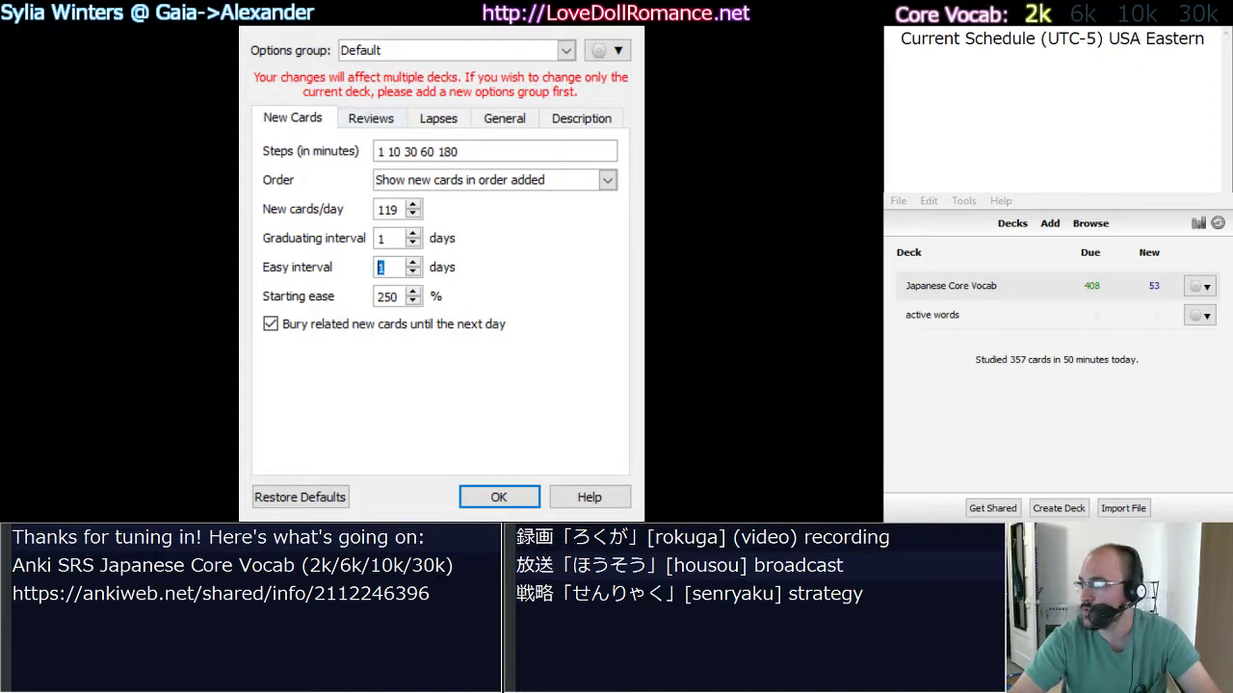
- Check the deck's Lapses and Reviews options, and return to the card browser
{"action": "left_click", "coordinate": [438, 118]}
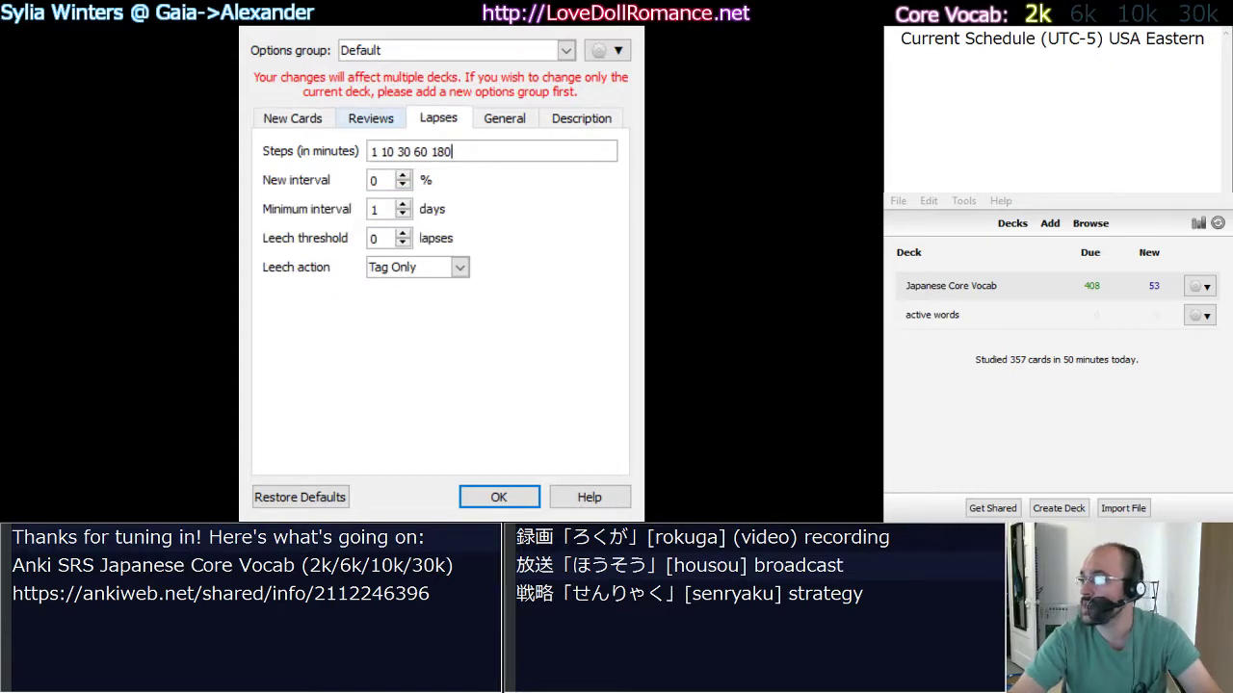
{"action": "left_click", "coordinate": [371, 119]}
{"action": "left_click", "coordinate": [293, 118]}
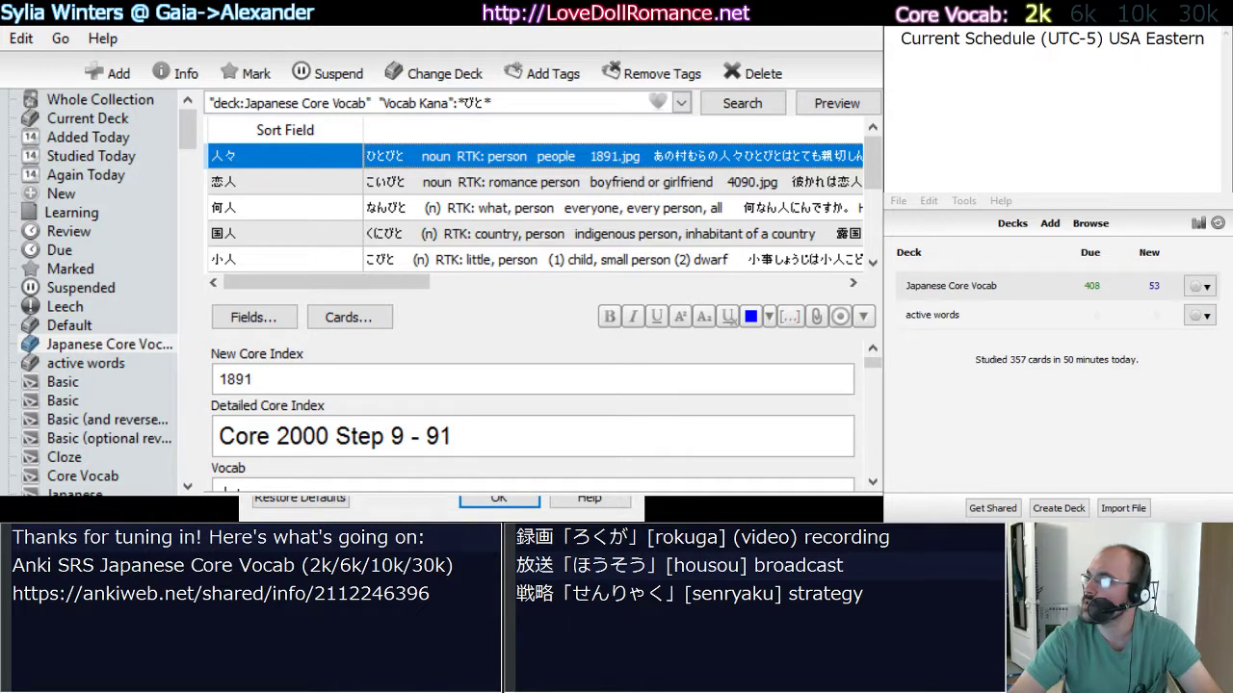
{"action": "left_click", "coordinate": [1092, 224]}
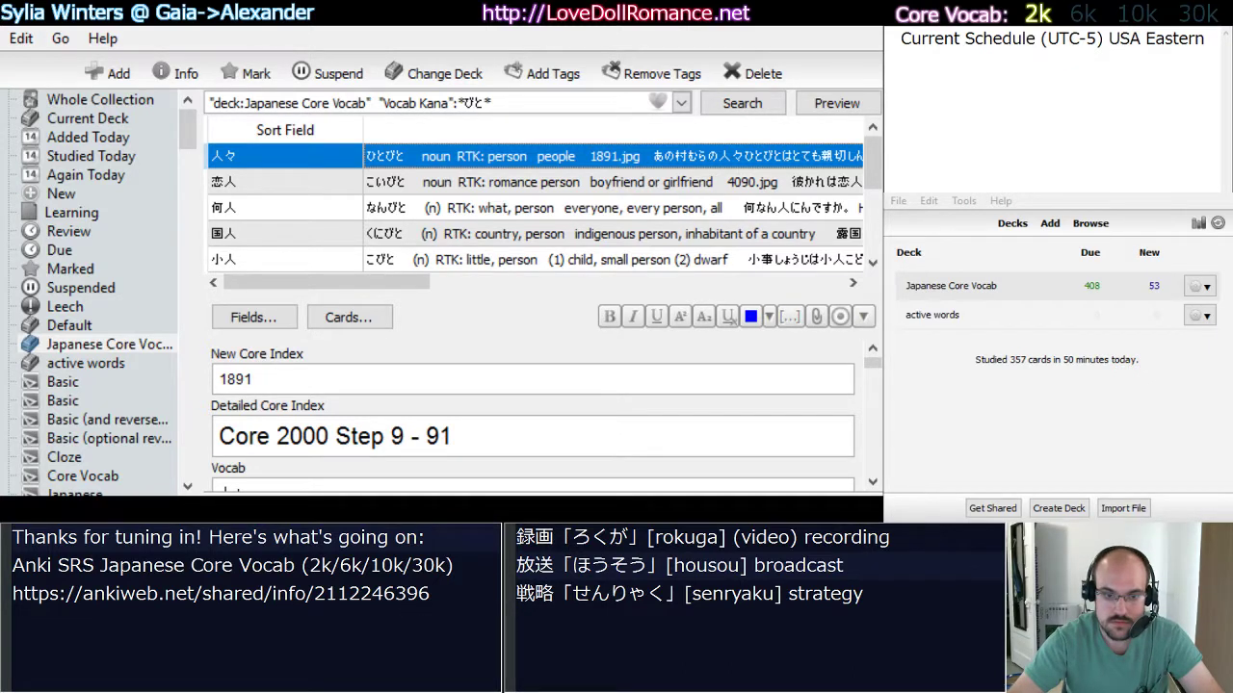
- Reopen the card browser with a fresh search and filter it to the Japanese Core Vocab deck
{"action": "key", "text": "Escape"}
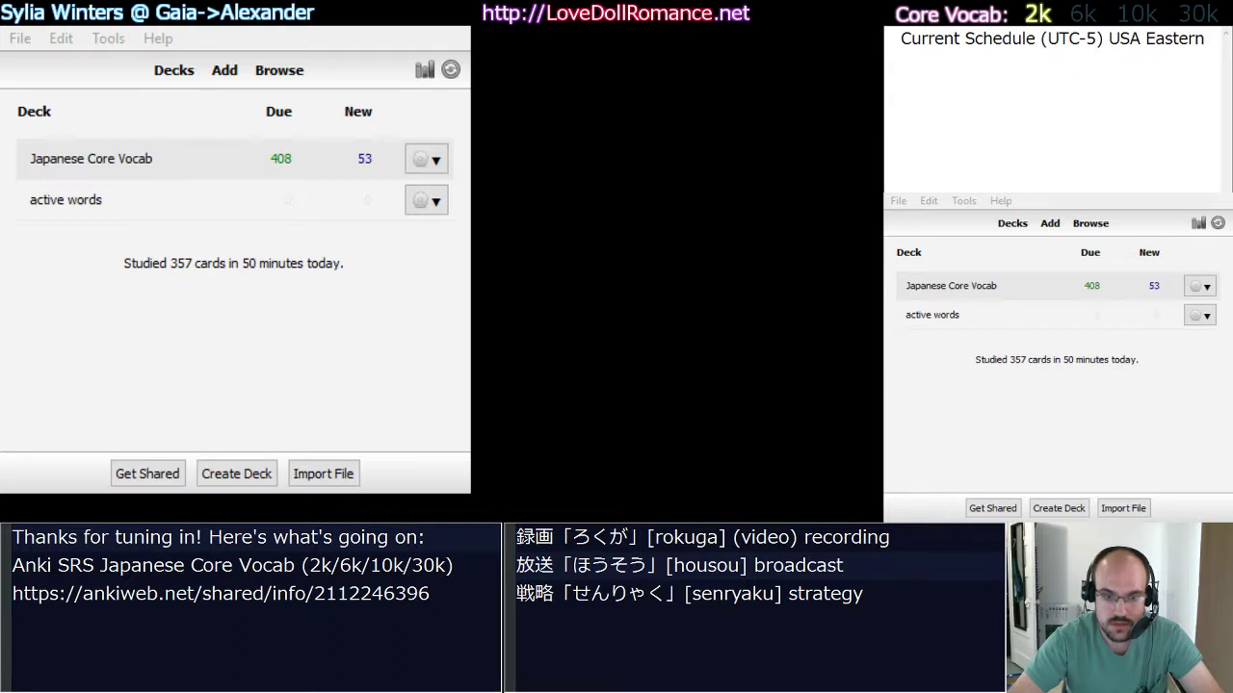
{"action": "key", "text": "b"}
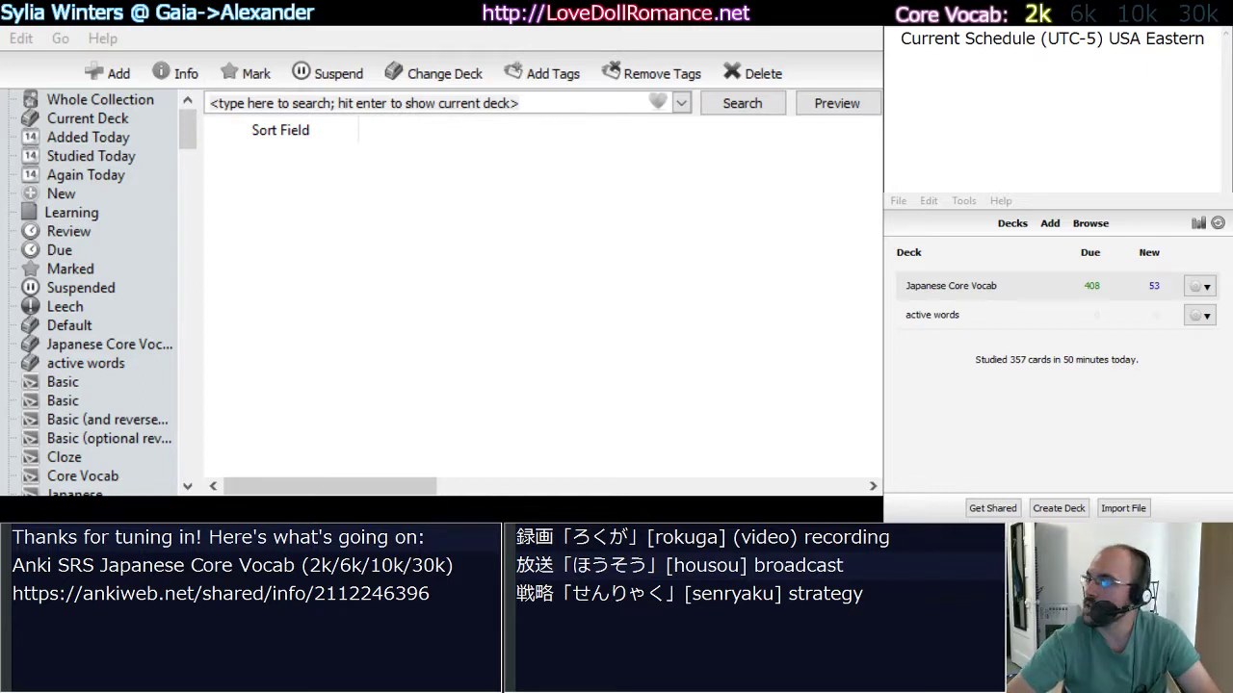
{"action": "key", "text": "alt+Tab"}
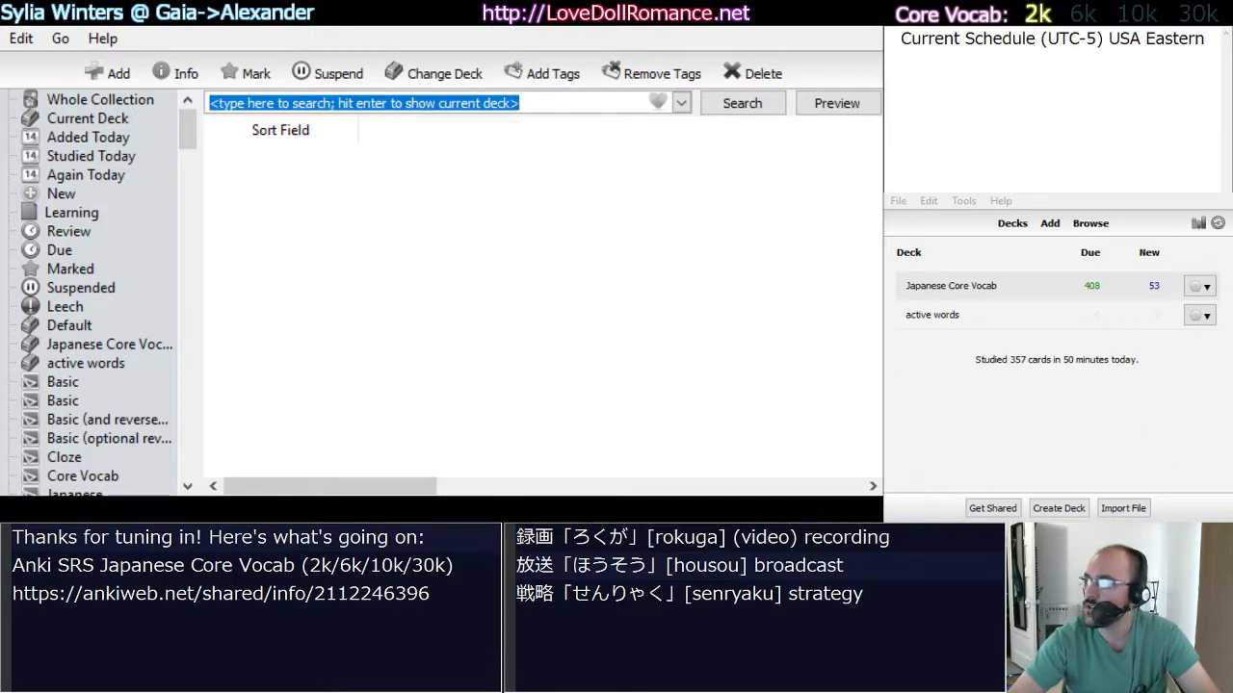
{"action": "left_click", "coordinate": [110, 343]}
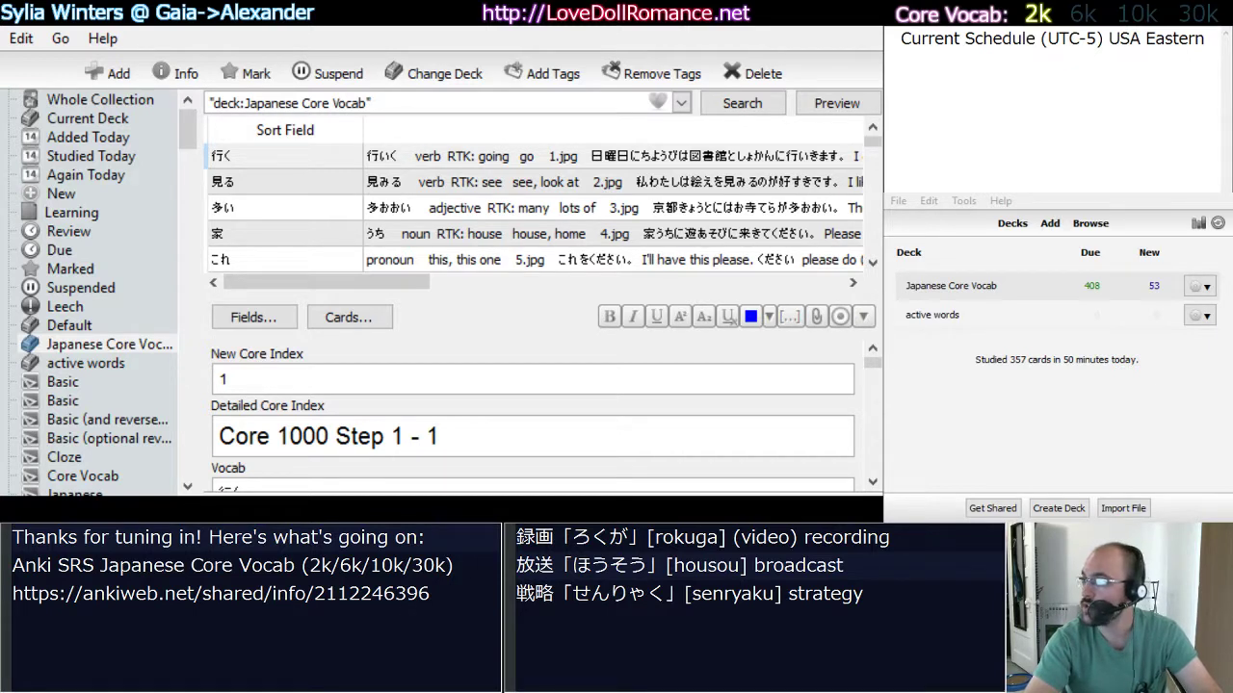
- Narrow the deck search to notes whose Vocab Kana field is むらびと, adding "Vocab Kana":むらびと to the query
{"action": "type", "text": "\""}
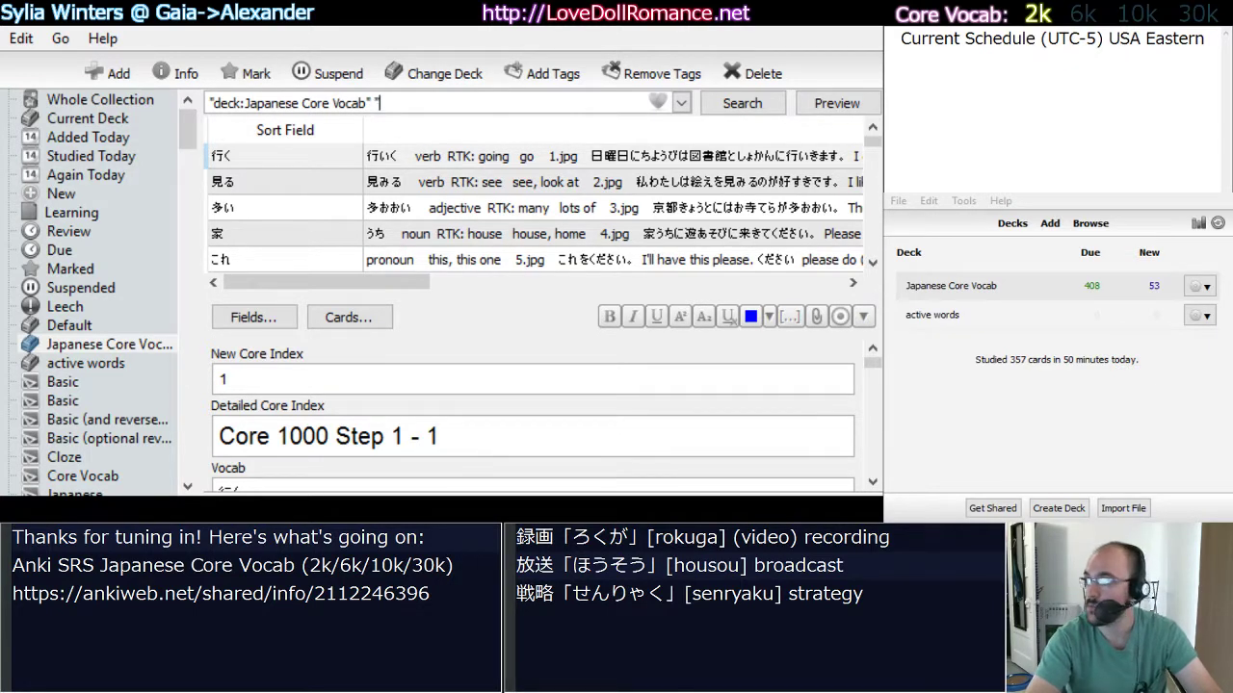
{"action": "type", "text": "Voca"}
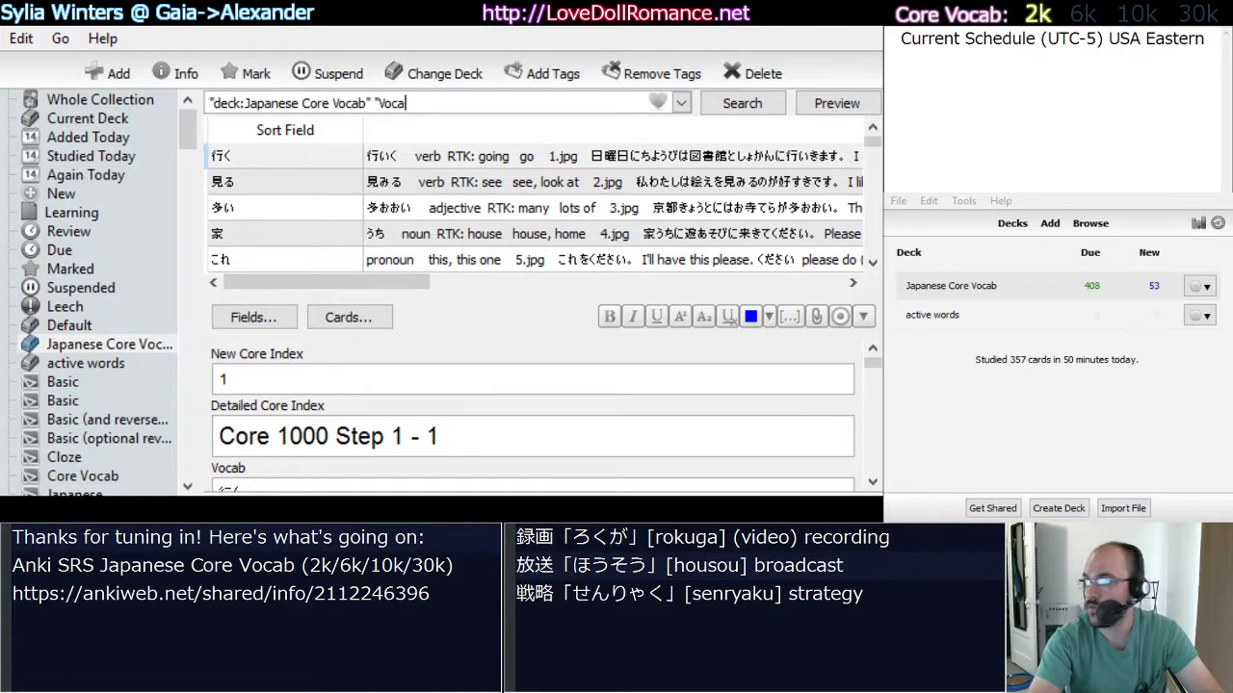
{"action": "type", "text": "b "}
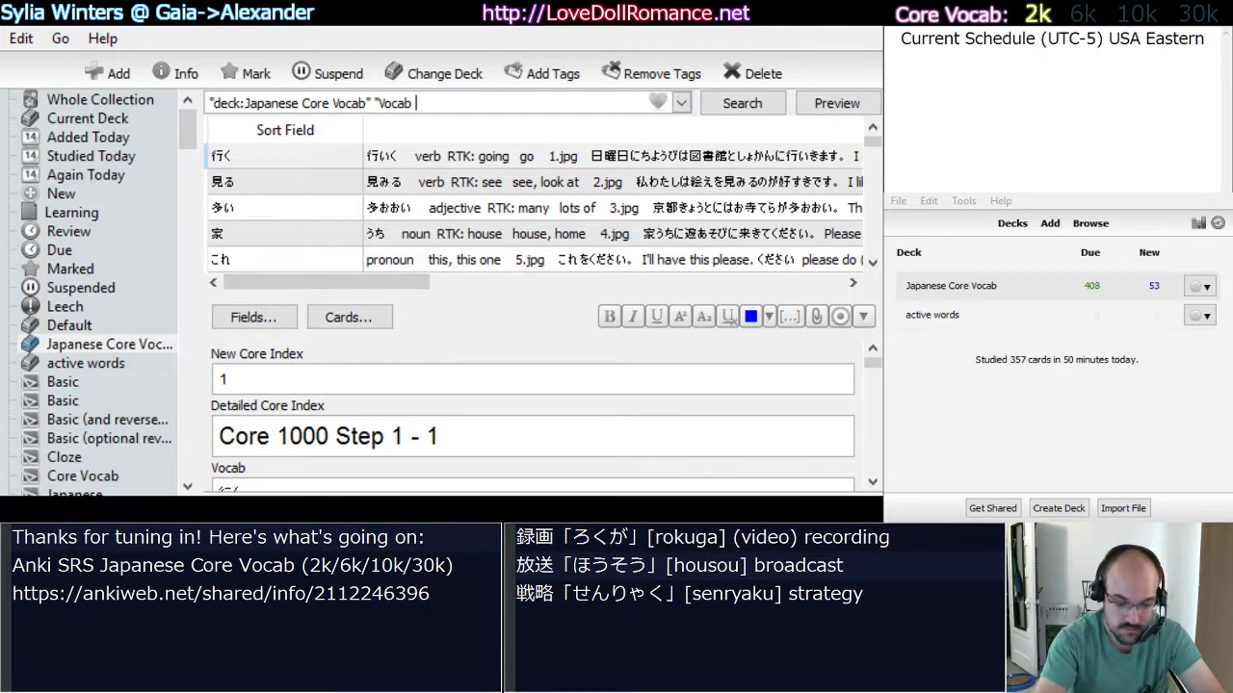
{"action": "type", "text": "Kana"}
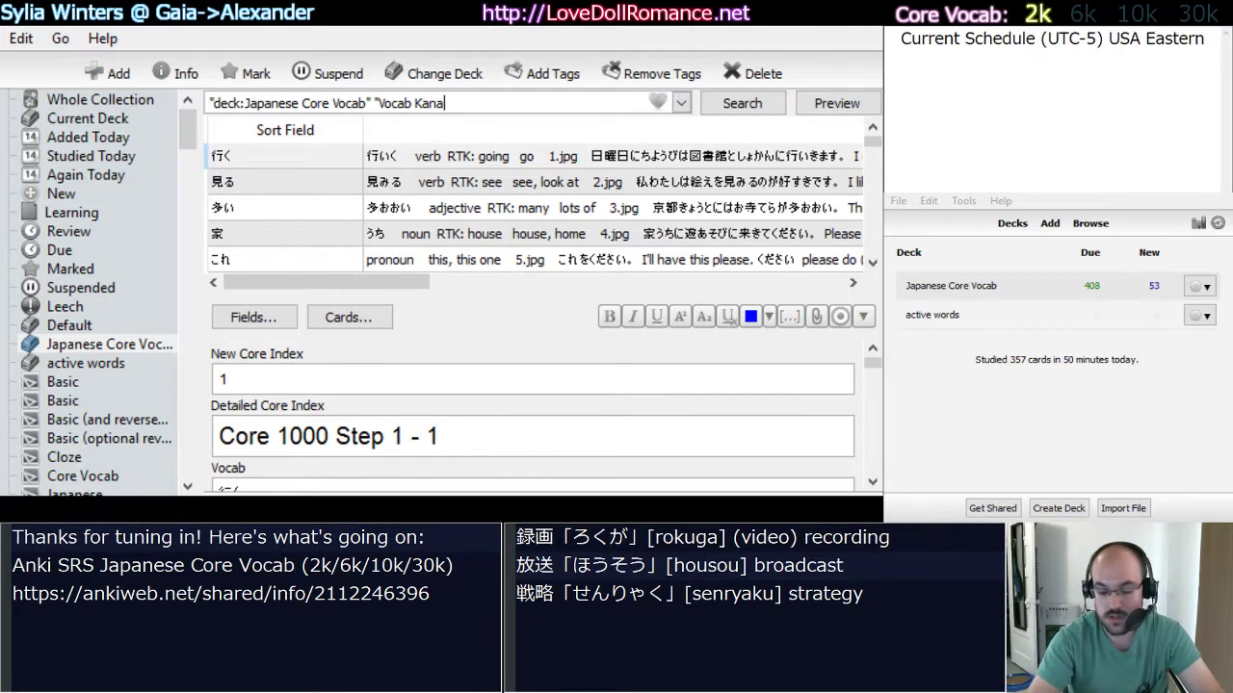
{"action": "type", "text": "\""}
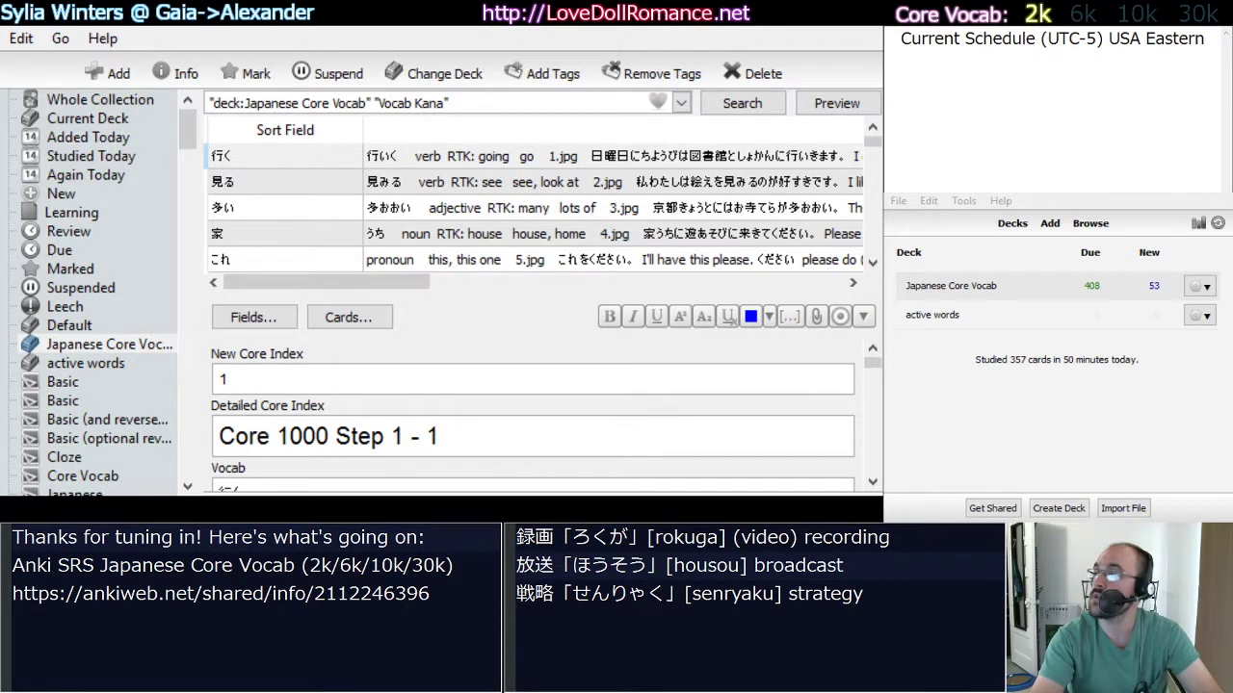
{"action": "type", "text": ":"}
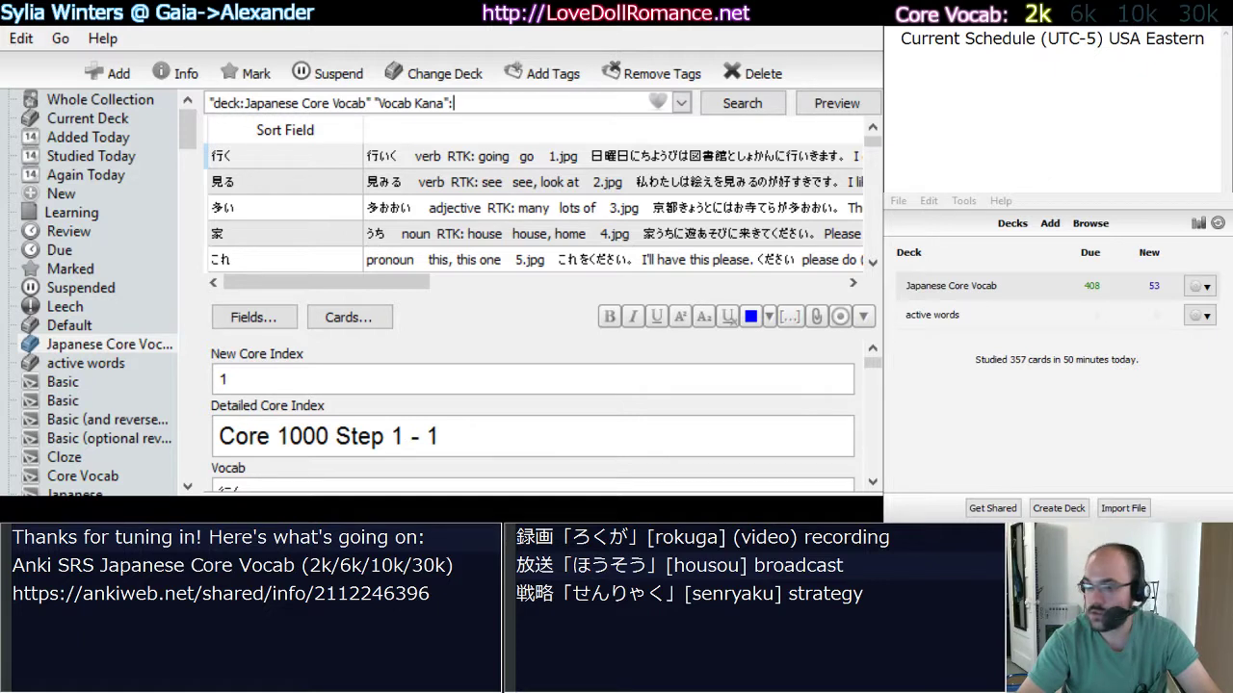
{"action": "type", "text": "むら"}
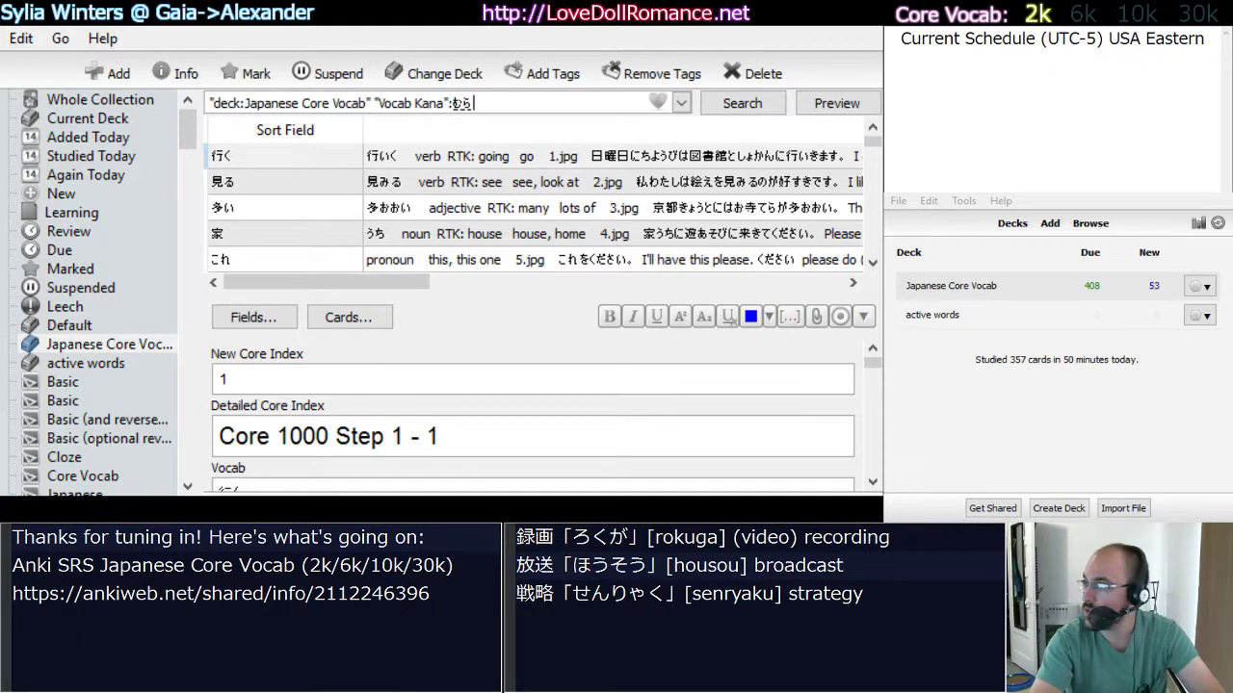
{"action": "type", "text": "びと"}
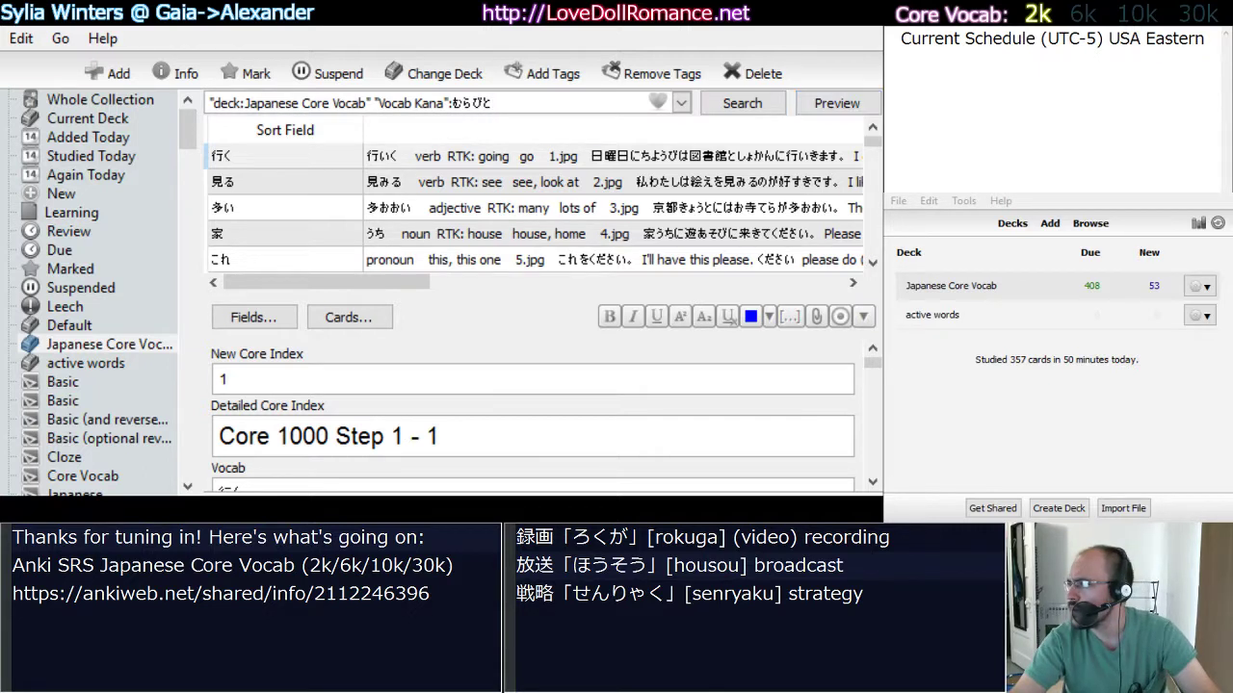
{"action": "key", "text": "Return"}
{"action": "key", "text": "Return"}
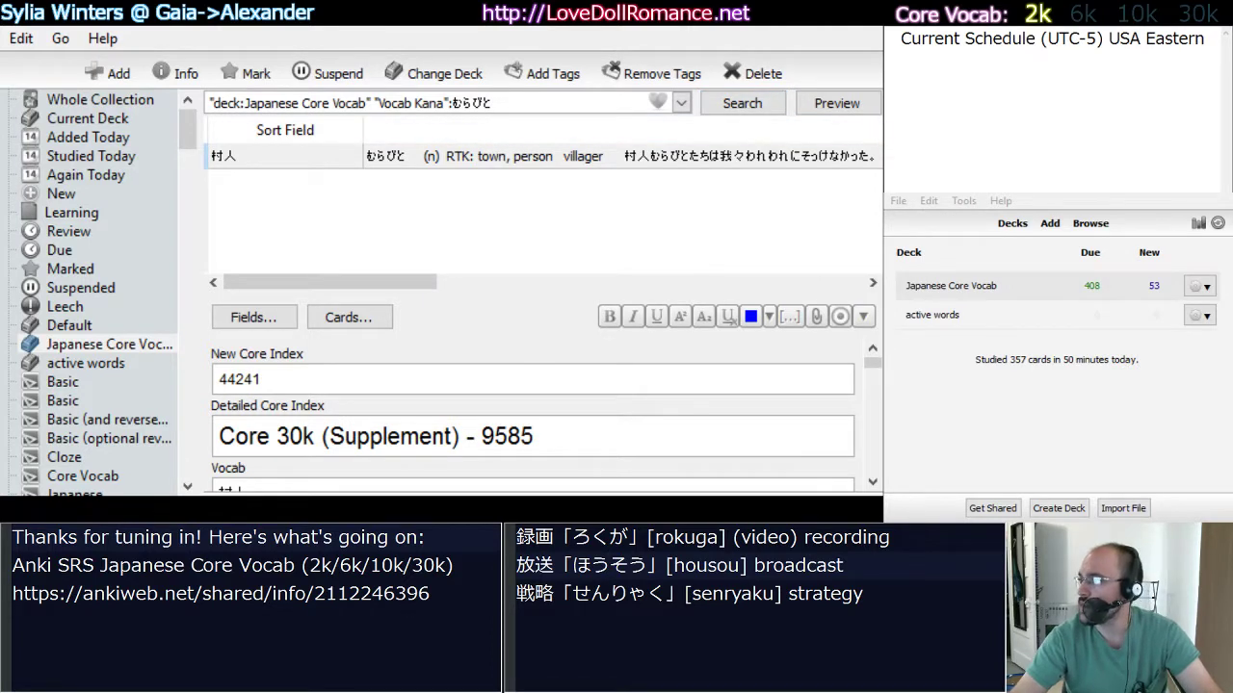
- Look through the fields of the 村人 note, including its Vocab and Vocab Furigana
{"action": "left_click", "coordinate": [540, 156]}
{"action": "scroll", "coordinate": [533, 418], "scroll_direction": "down", "scroll_amount": 5}
{"action": "scroll", "coordinate": [533, 419], "scroll_direction": "up", "scroll_amount": 4}
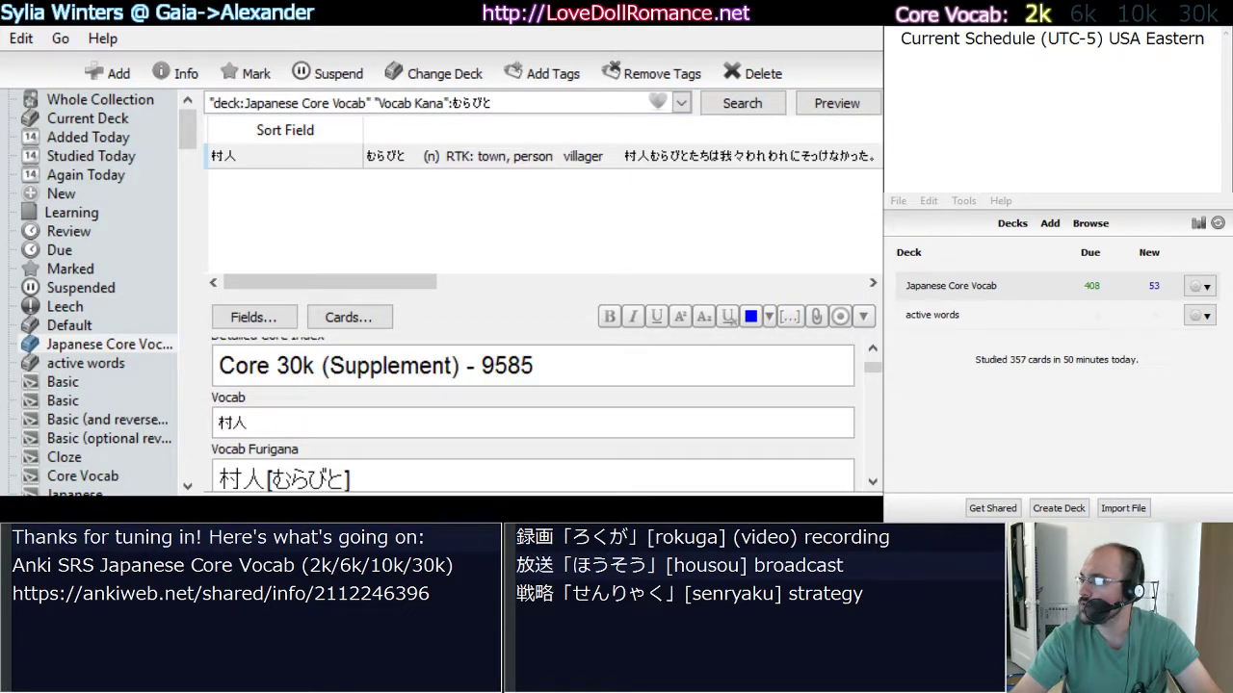
{"action": "scroll", "coordinate": [532, 419], "scroll_direction": "down", "scroll_amount": 5}
{"action": "scroll", "coordinate": [533, 419], "scroll_direction": "up", "scroll_amount": 6}
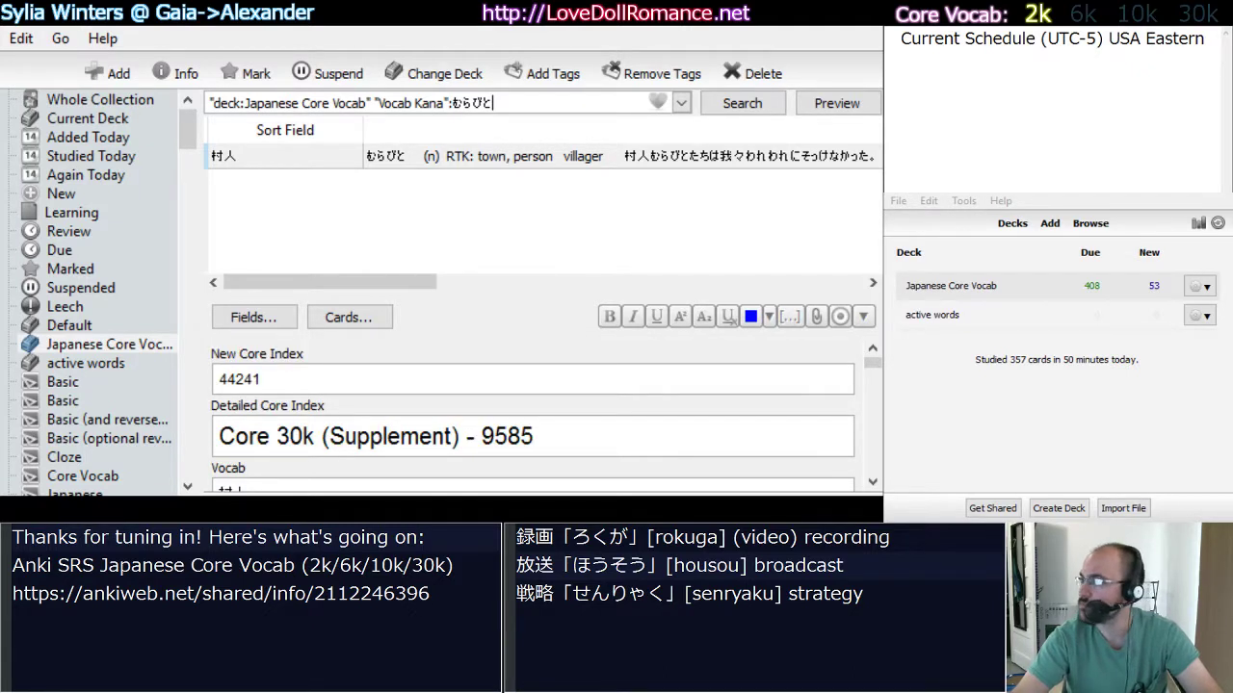
- Change the Vocab Kana search term to *びと to find words ending in びと
{"action": "key", "text": "shift+Left"}
{"action": "key", "text": "shift+Left"}
{"action": "key", "text": "shift+Left"}
{"action": "key", "text": "shift+Left"}
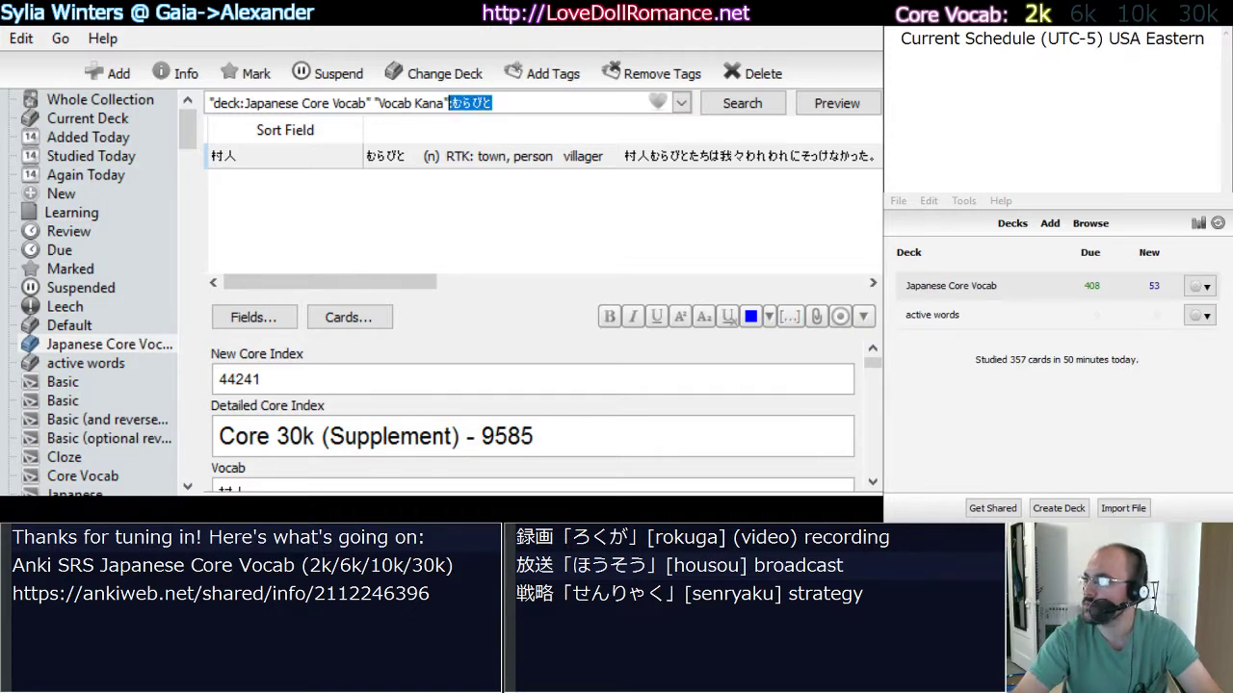
{"action": "key", "text": "Right"}
{"action": "key", "text": "BackSpace"}
{"action": "key", "text": "BackSpace"}
{"action": "key", "text": "BackSpace"}
{"action": "key", "text": "BackSpace"}
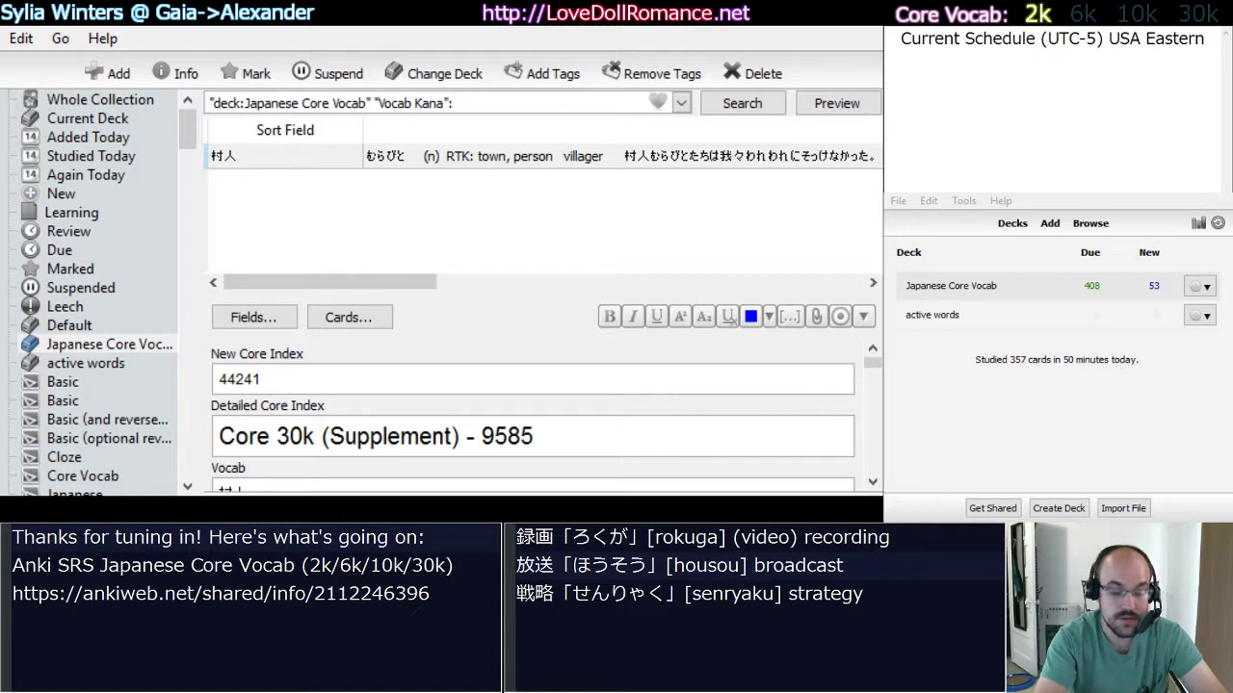
{"action": "type", "text": "ひと"}
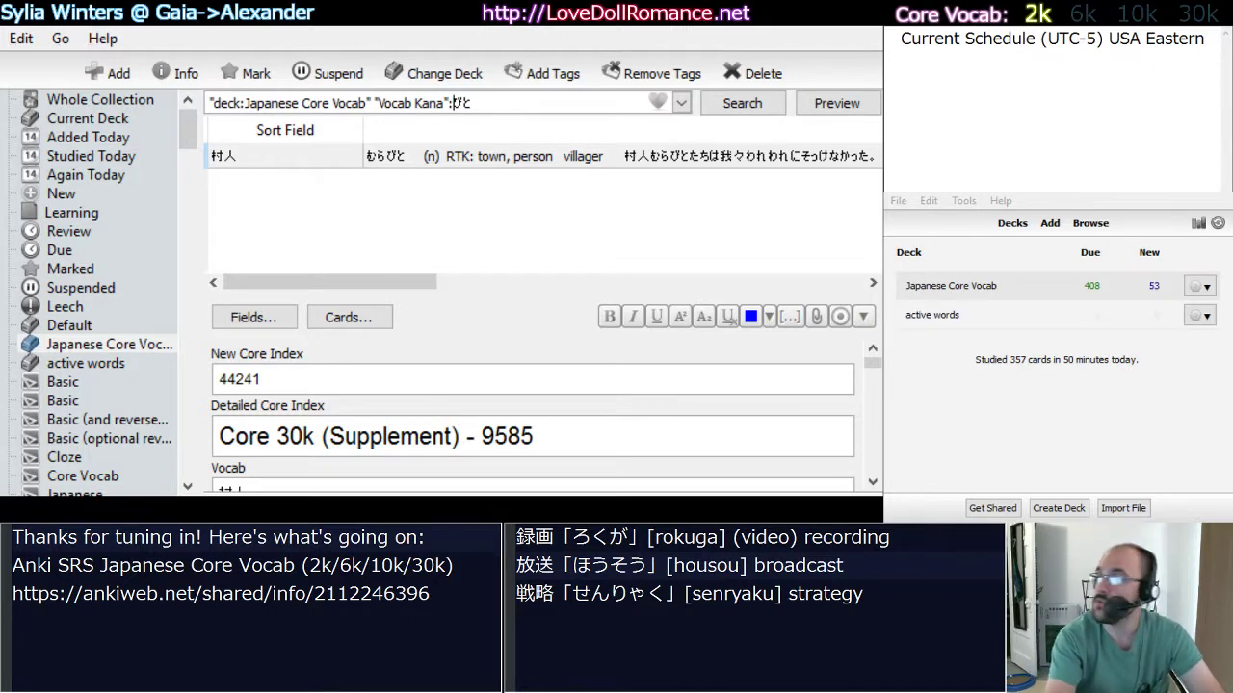
{"action": "type", "text": "*"}
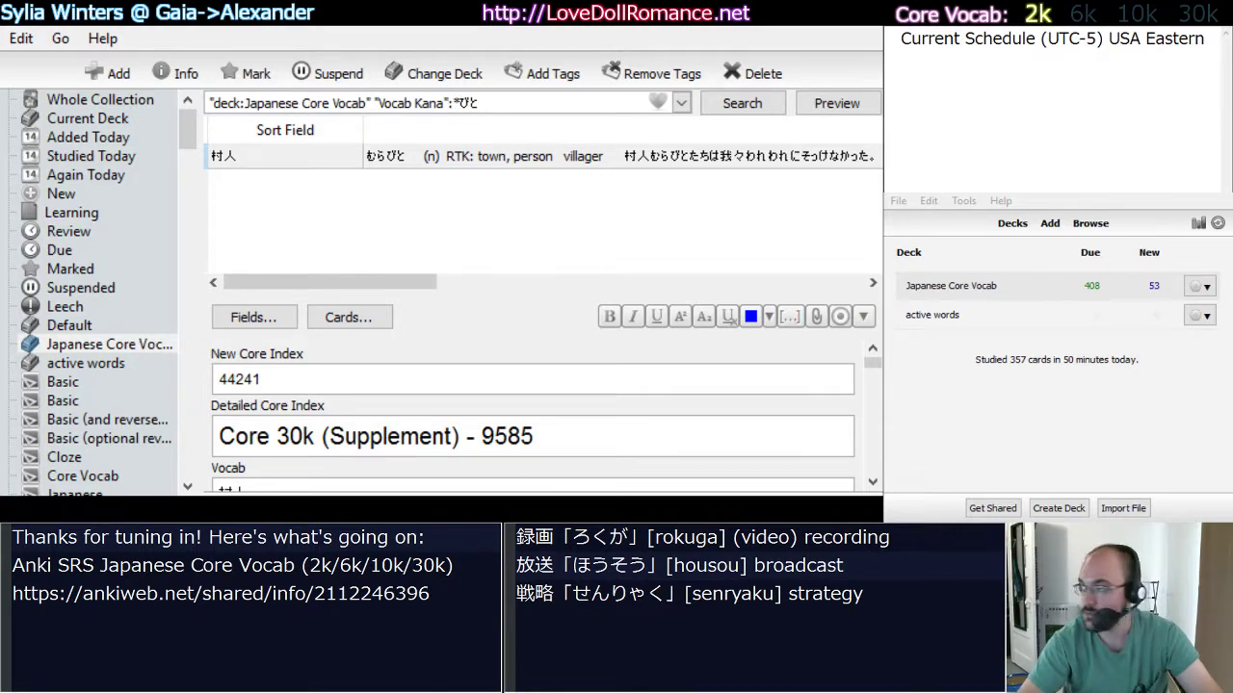
{"action": "key", "text": "Return"}
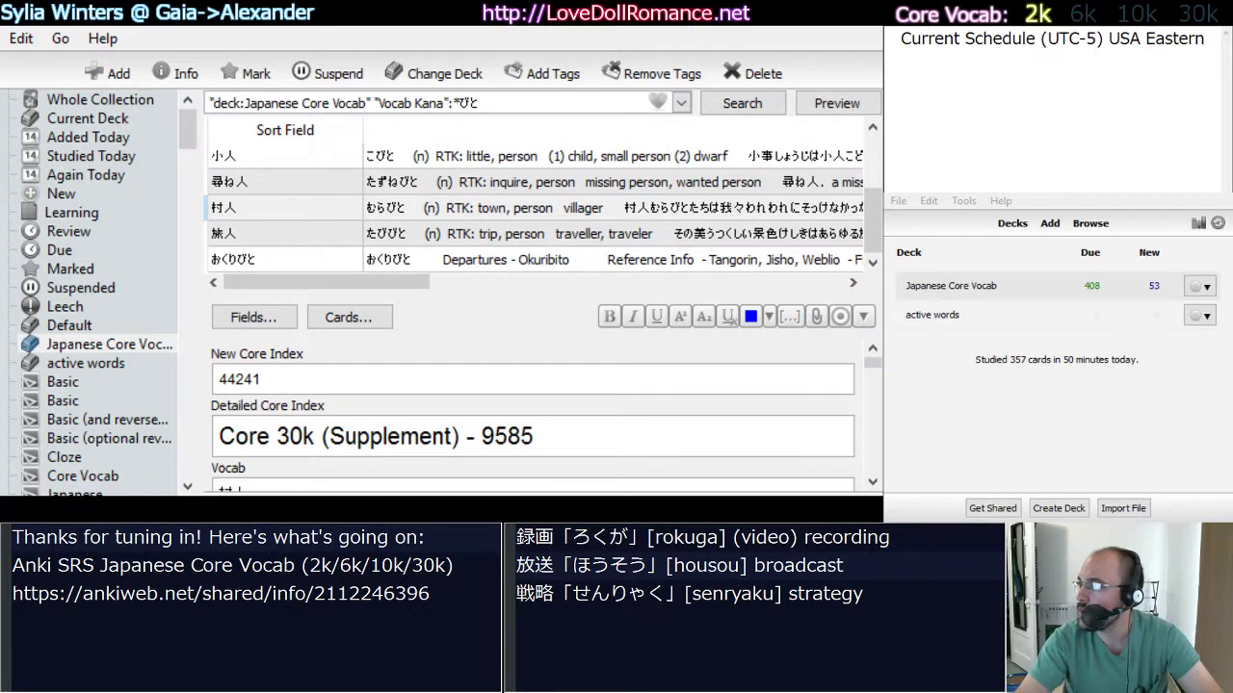
- Compare the 村人 and 旅人 notes in the search results, ending on 村人
{"action": "key", "text": "Tab"}
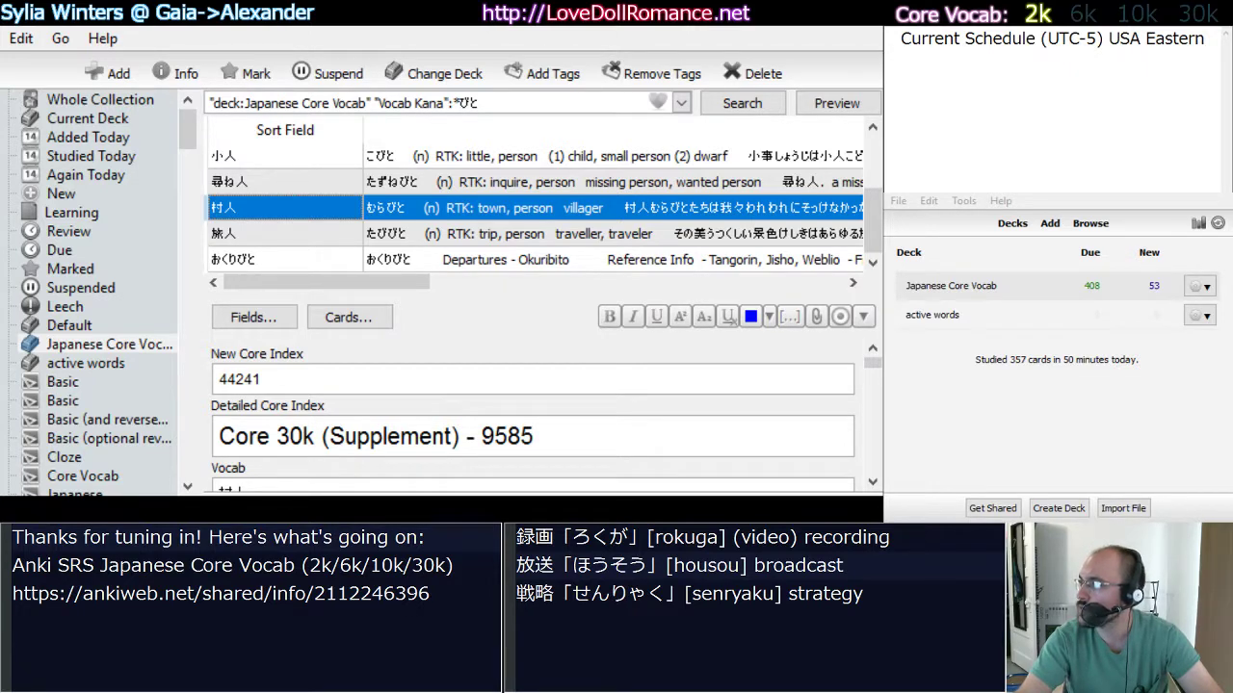
{"action": "key", "text": "Down"}
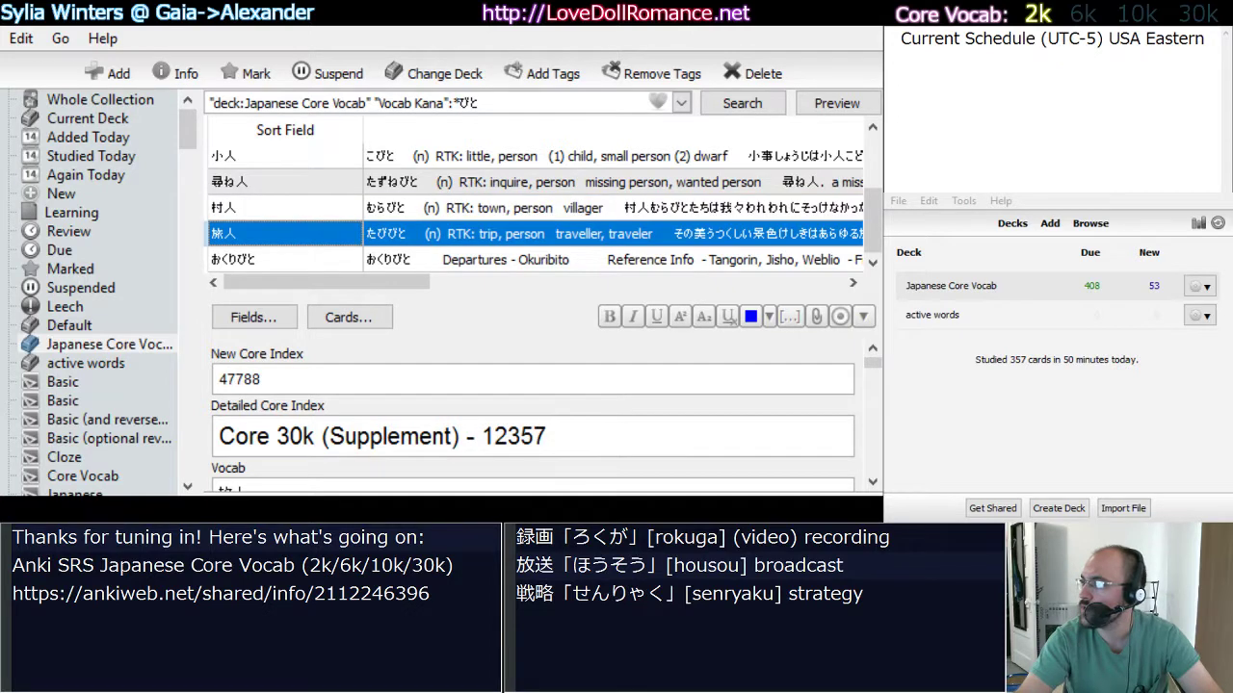
{"action": "key", "text": "Up"}
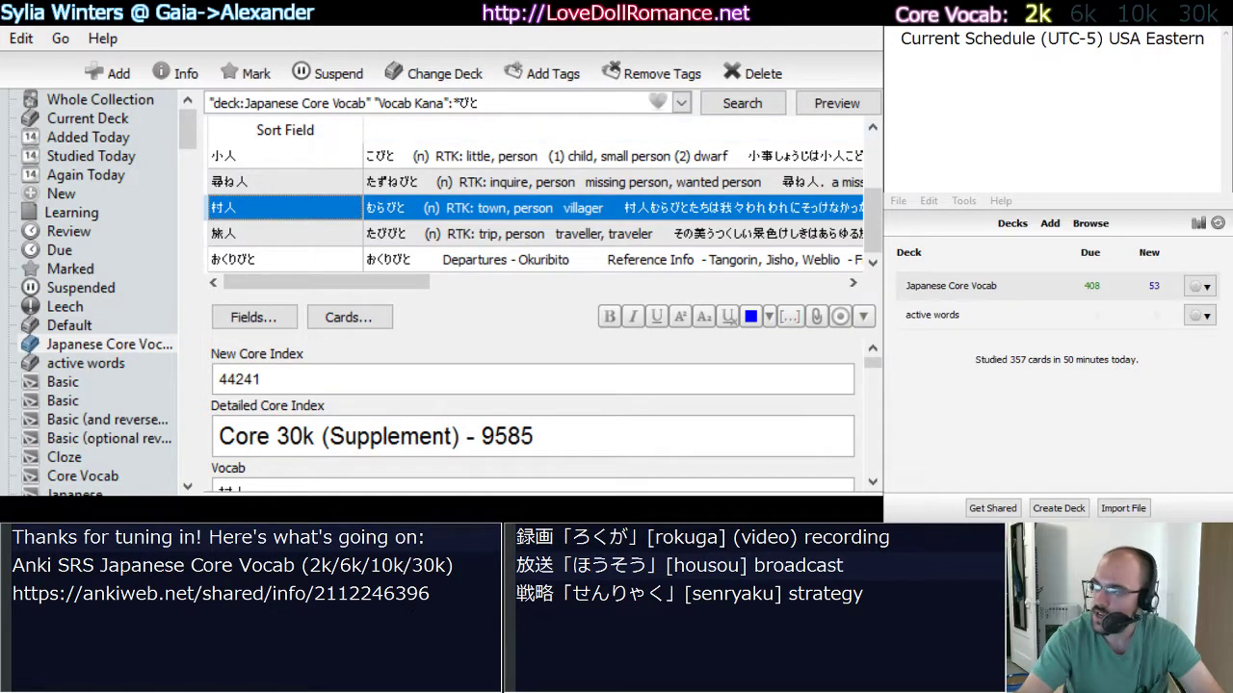
- Replace the Vocab Kana search term with びと* to look for words beginning with びと
{"action": "left_click", "coordinate": [479, 103]}
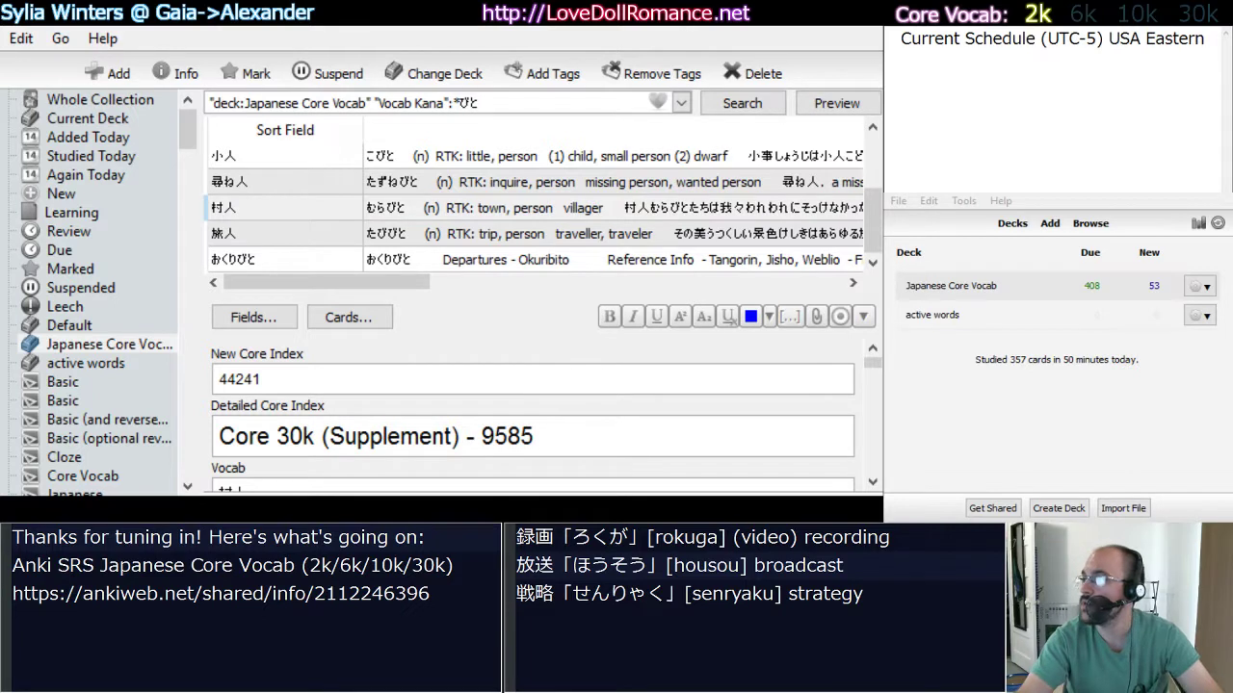
{"action": "key", "text": "shift+Left"}
{"action": "key", "text": "shift+Left"}
{"action": "key", "text": "shift+Left"}
{"action": "key", "text": "Right"}
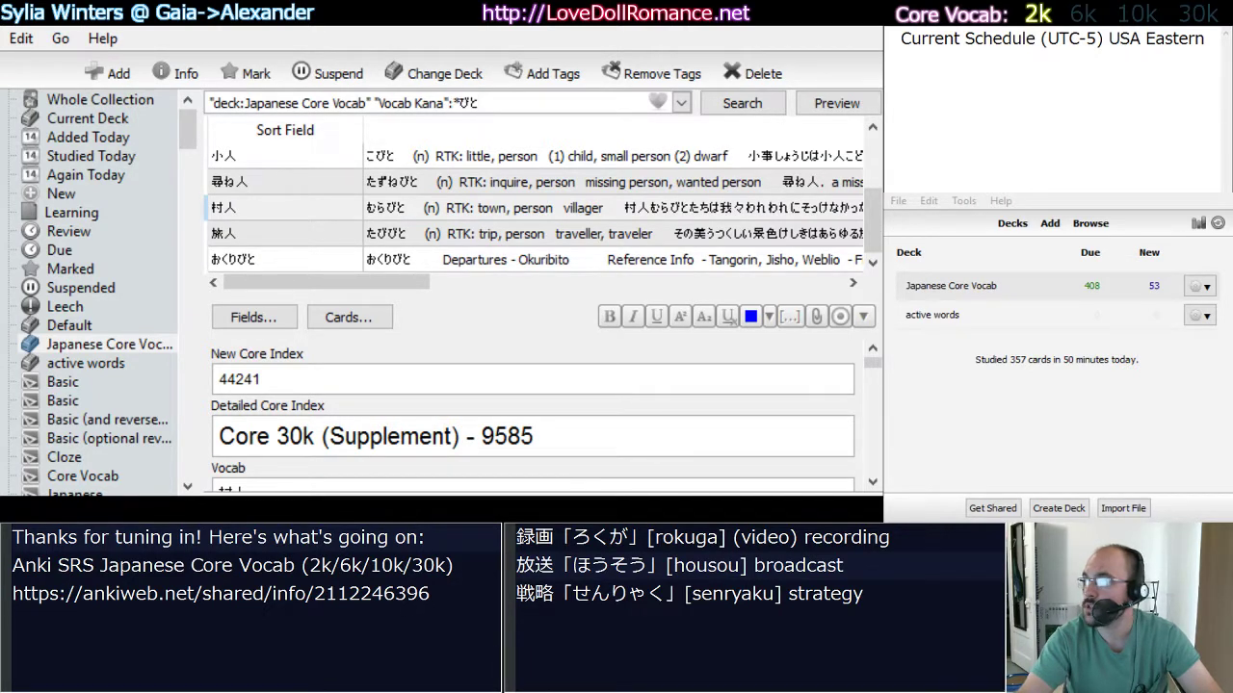
{"action": "key", "text": "shift+Left"}
{"action": "key", "text": "shift+Left"}
{"action": "key", "text": "shift+Left"}
{"action": "type", "text": "tab"}
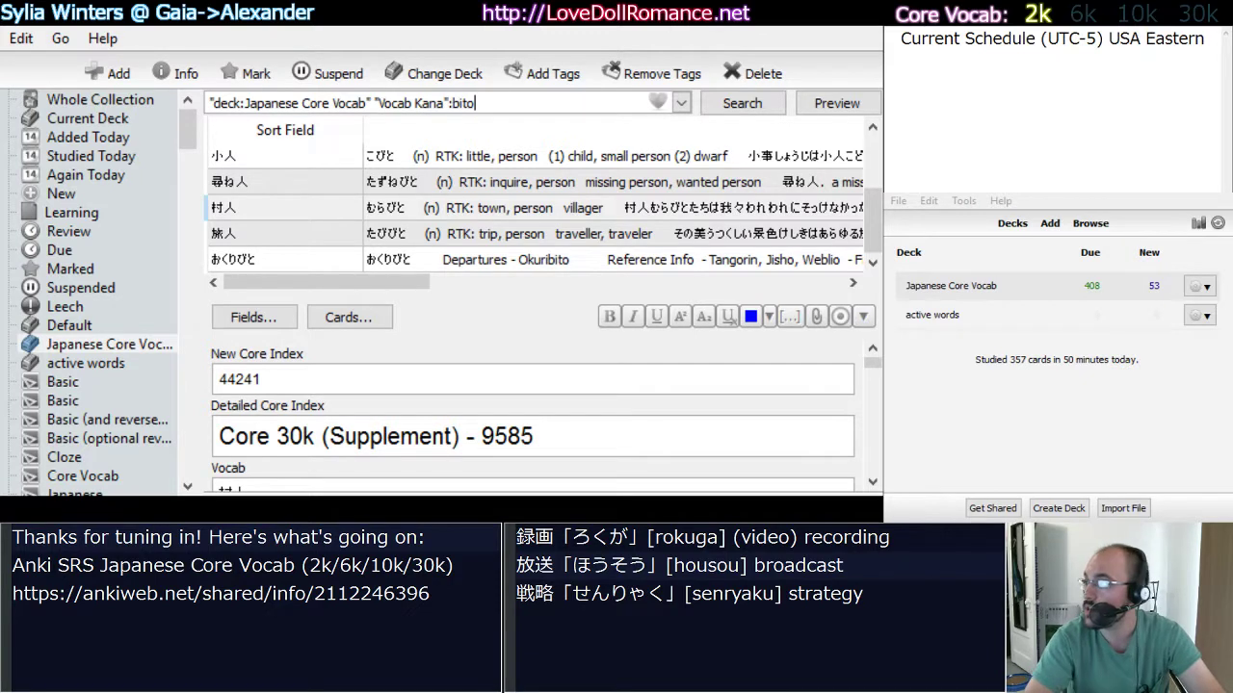
{"action": "key", "text": "BackSpace"}
{"action": "key", "text": "BackSpace"}
{"action": "key", "text": "BackSpace"}
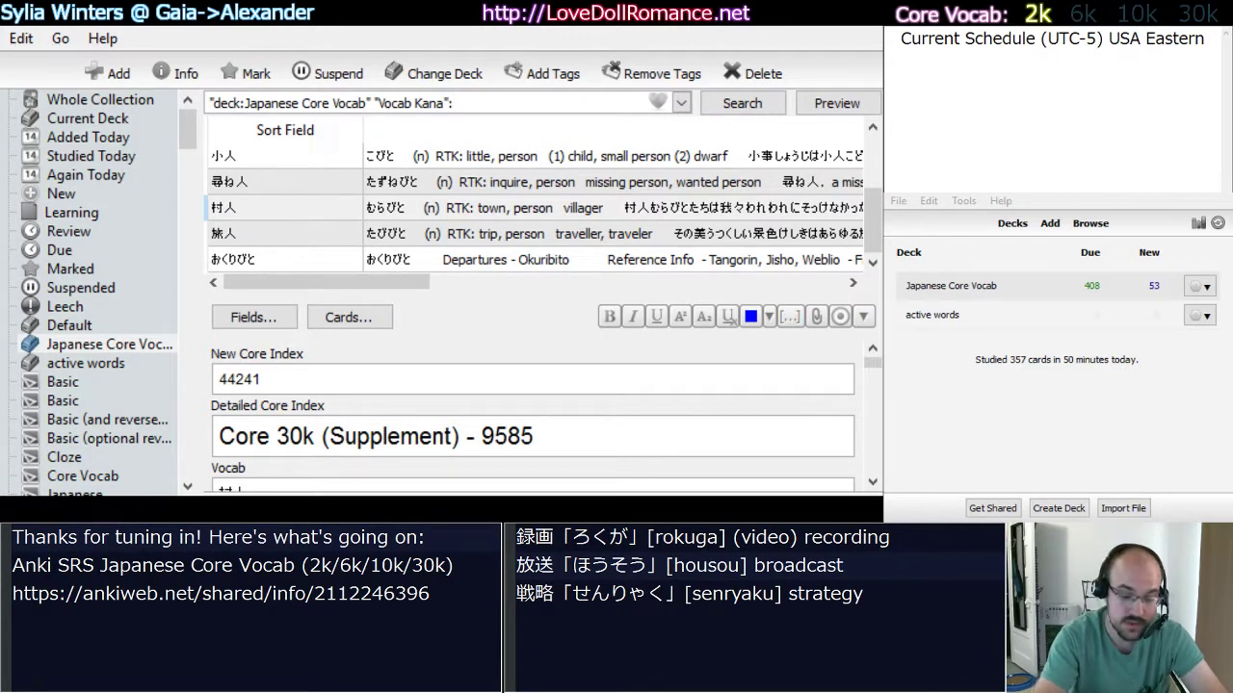
{"action": "type", "text": "ta"}
{"action": "key", "text": "BackSpace"}
{"action": "key", "text": "BackSpace"}
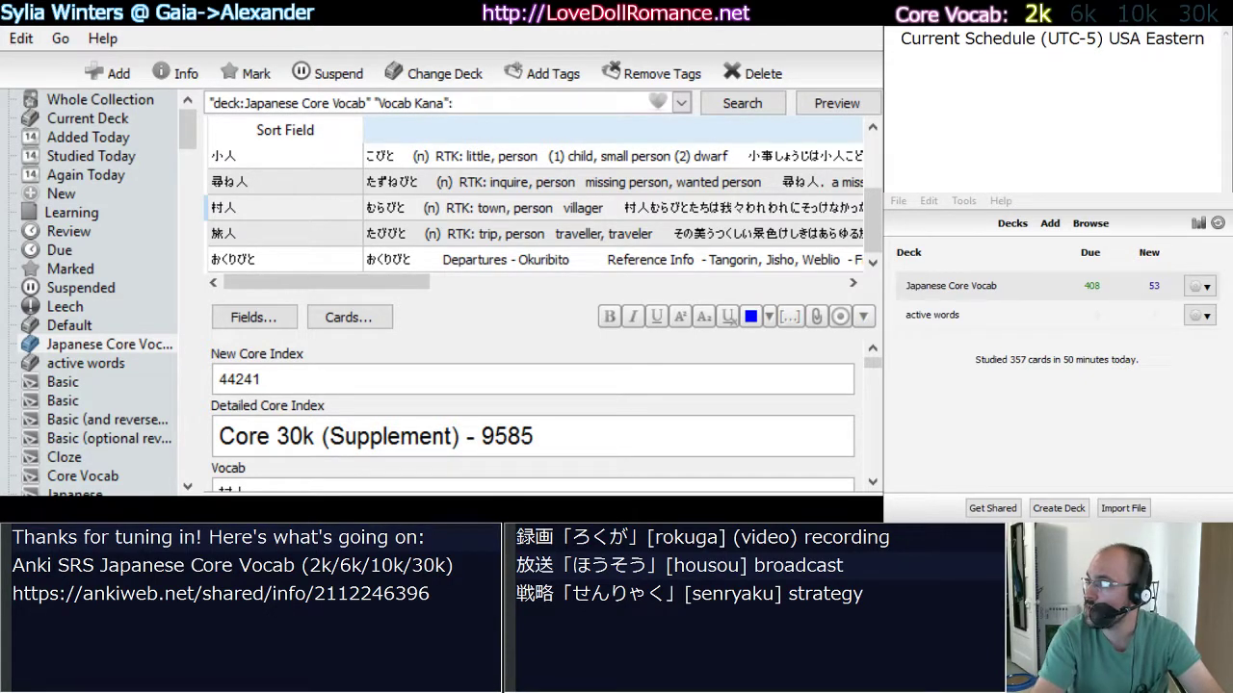
{"action": "type", "text": "びと"}
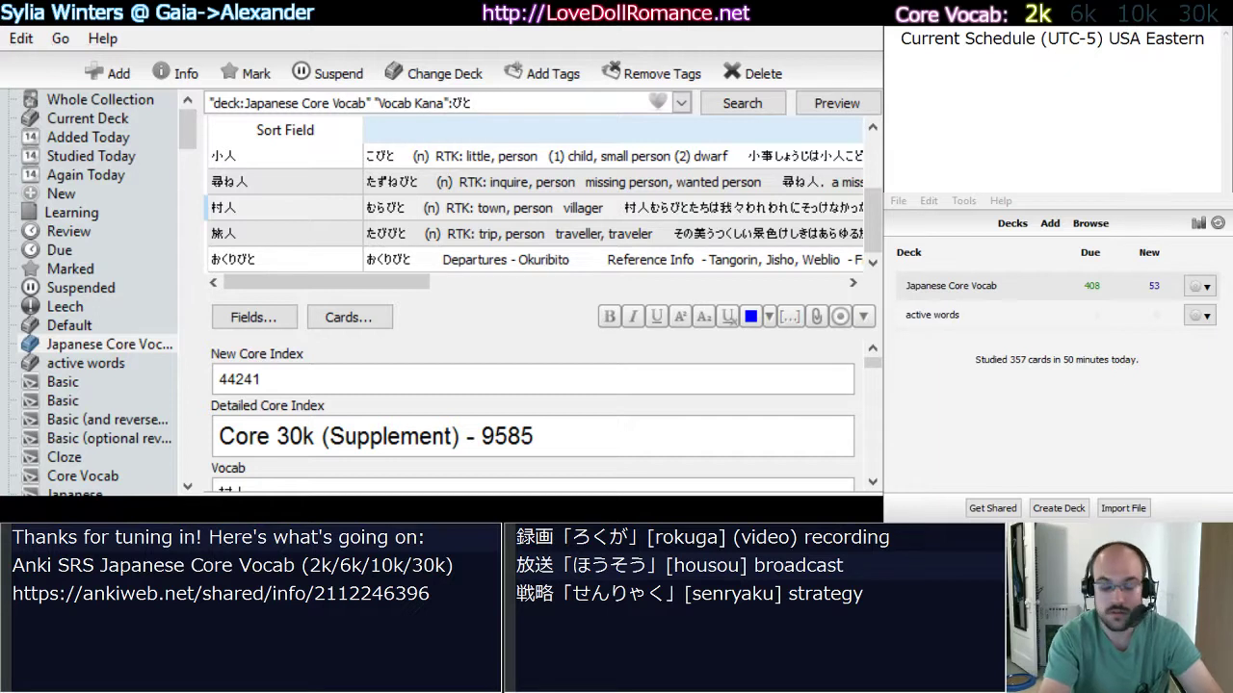
{"action": "type", "text": "*"}
{"action": "key", "text": "Return"}
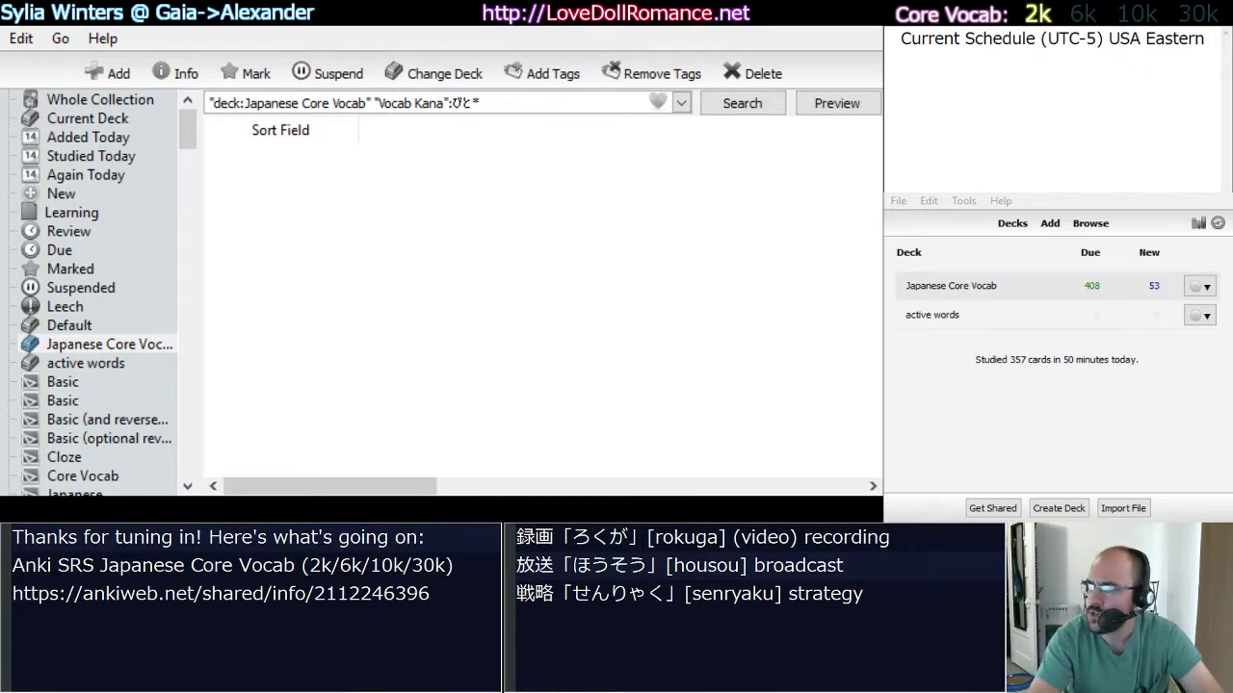
- Add a leading wildcard so the Vocab Kana search term is *びと*, and run the search
{"action": "key", "text": "Left"}
{"action": "key", "text": "Left"}
{"action": "key", "text": "Left"}
{"action": "key", "text": "Left"}
{"action": "key", "text": "Right"}
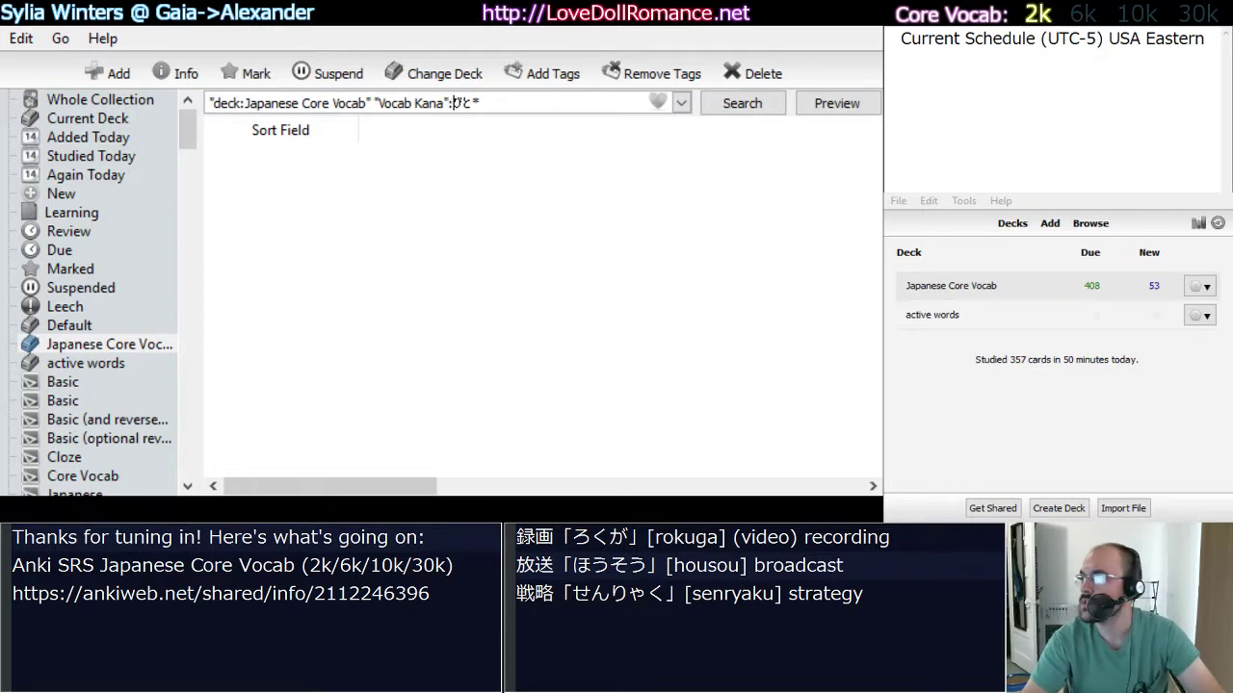
{"action": "type", "text": "*"}
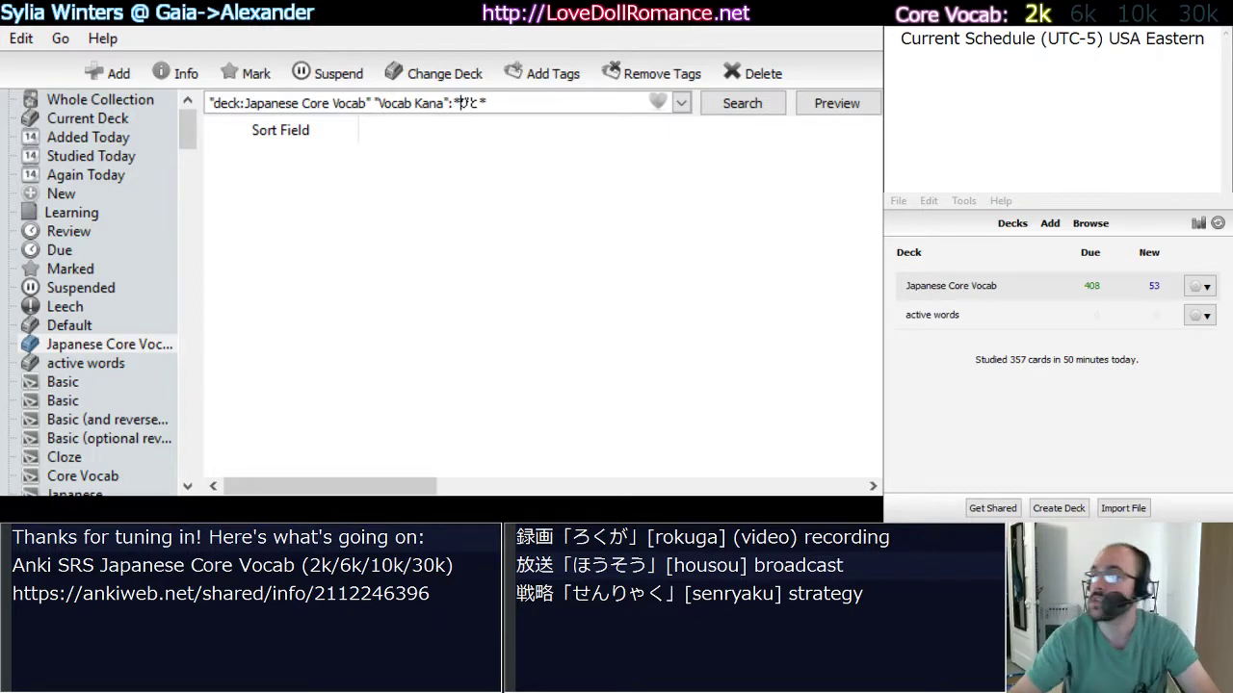
{"action": "key", "text": "Return"}
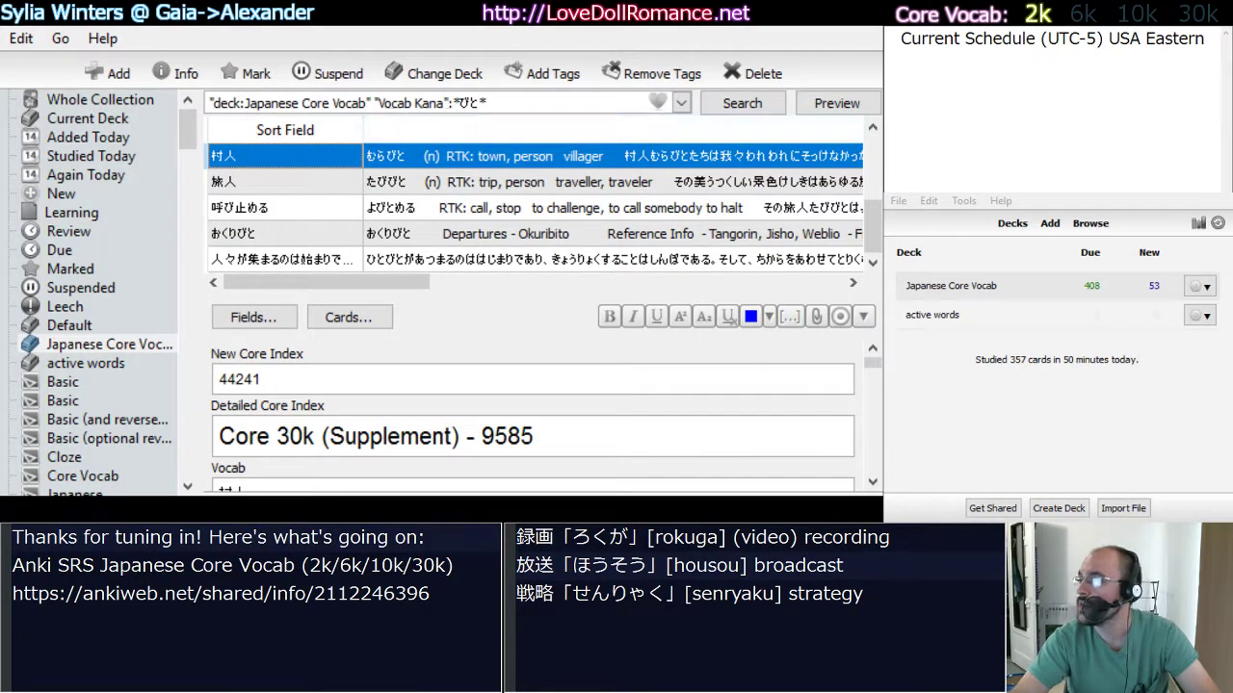
- Highlight the trailing and the leading asterisk of *びと* in the search query, one after the other
{"action": "left_click", "coordinate": [488, 103]}
{"action": "key", "text": "shift+Left"}
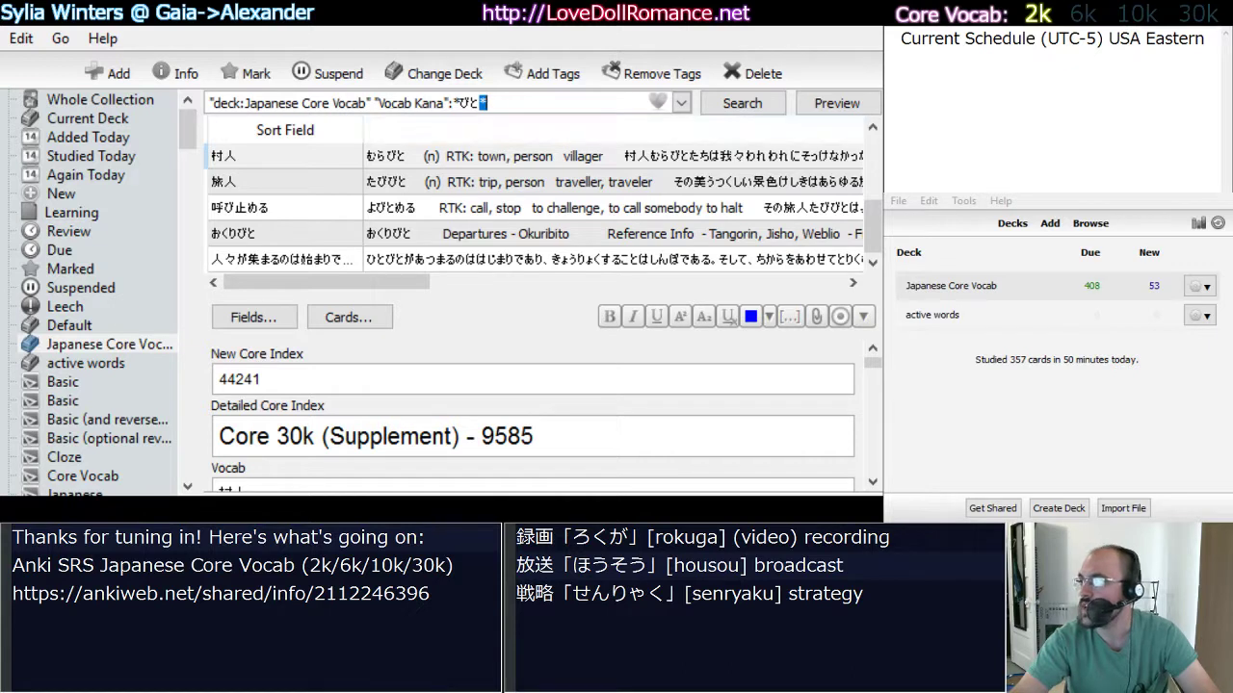
{"action": "key", "text": "Left"}
{"action": "key", "text": "Left"}
{"action": "key", "text": "Left"}
{"action": "key", "text": "shift+Left"}
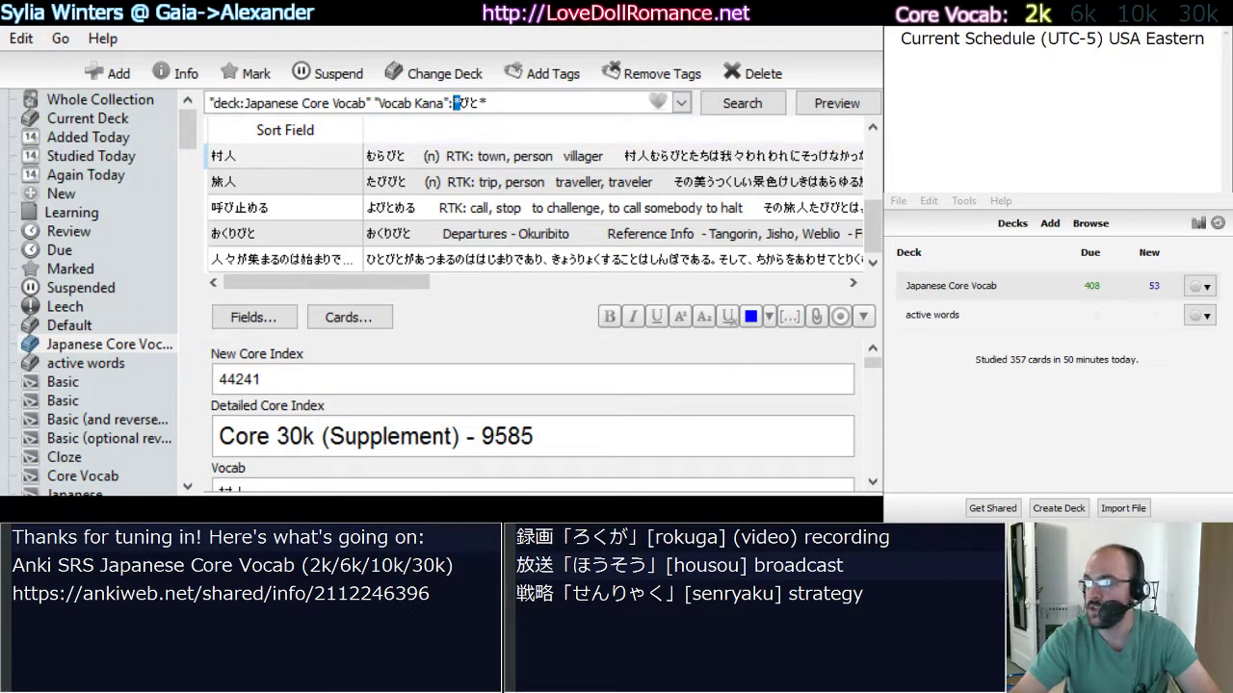
- Clear the asterisk selection in the search query and go to the next note in the results, 旅人
{"action": "key", "text": "End"}
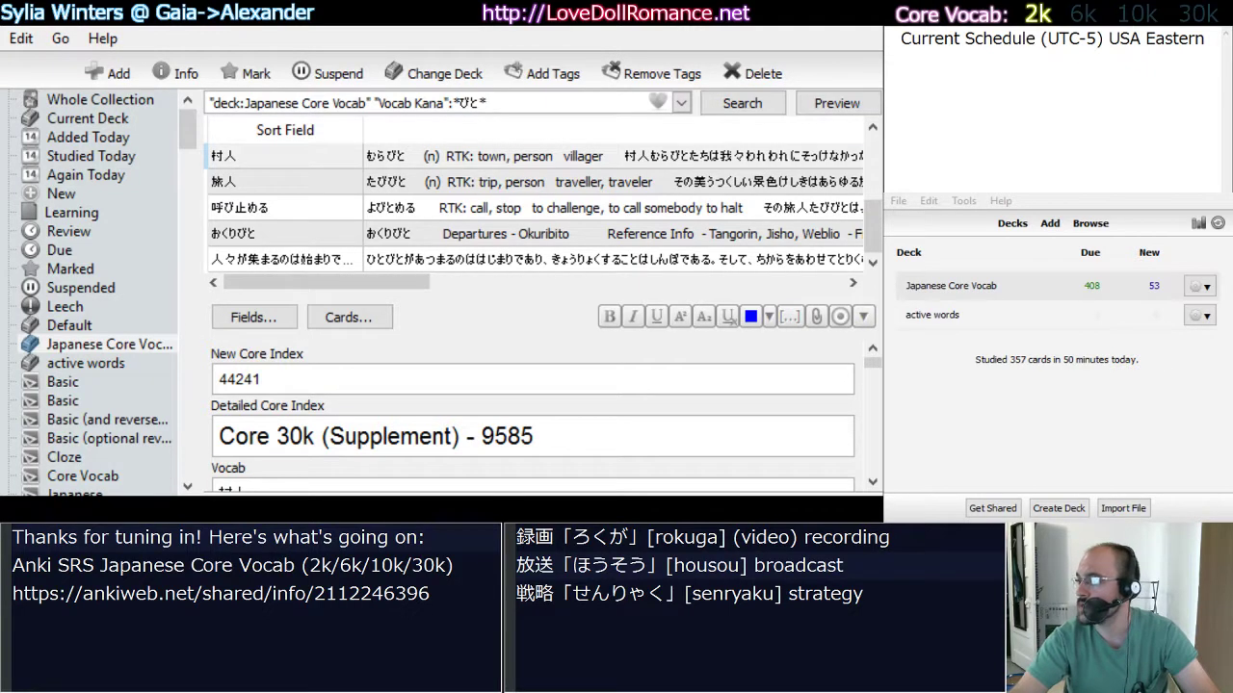
{"action": "key", "text": "ctrl+n"}
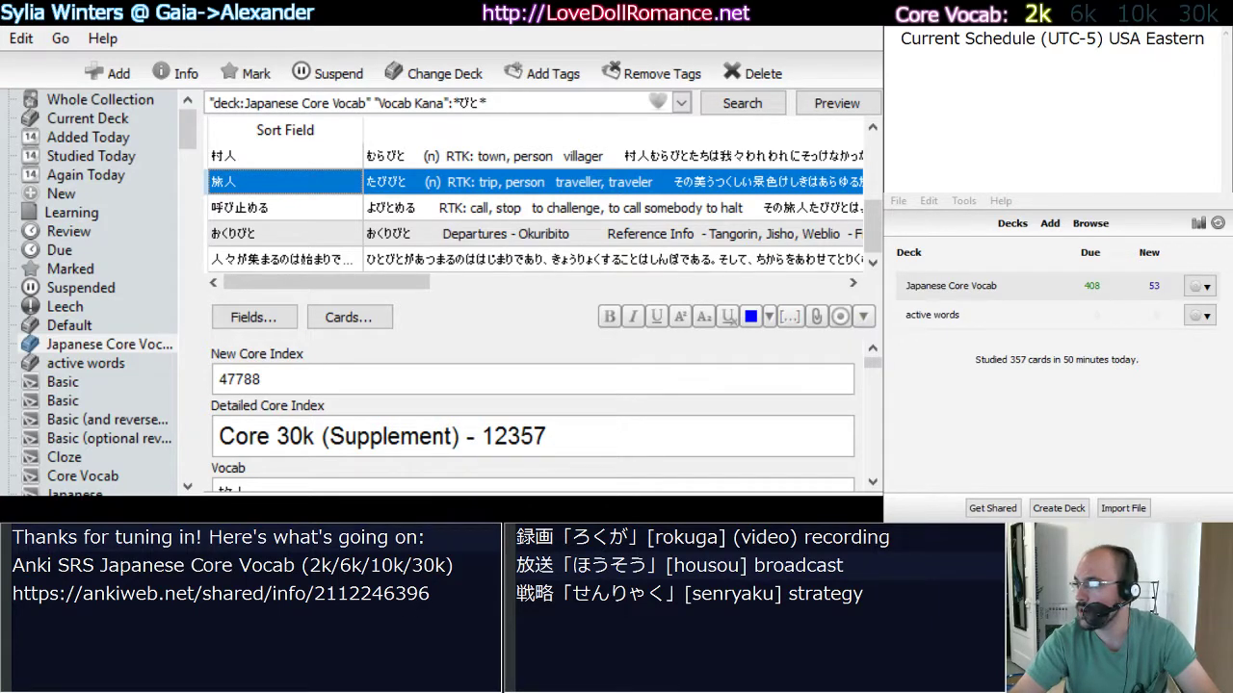
{"action": "key", "text": "alt"}
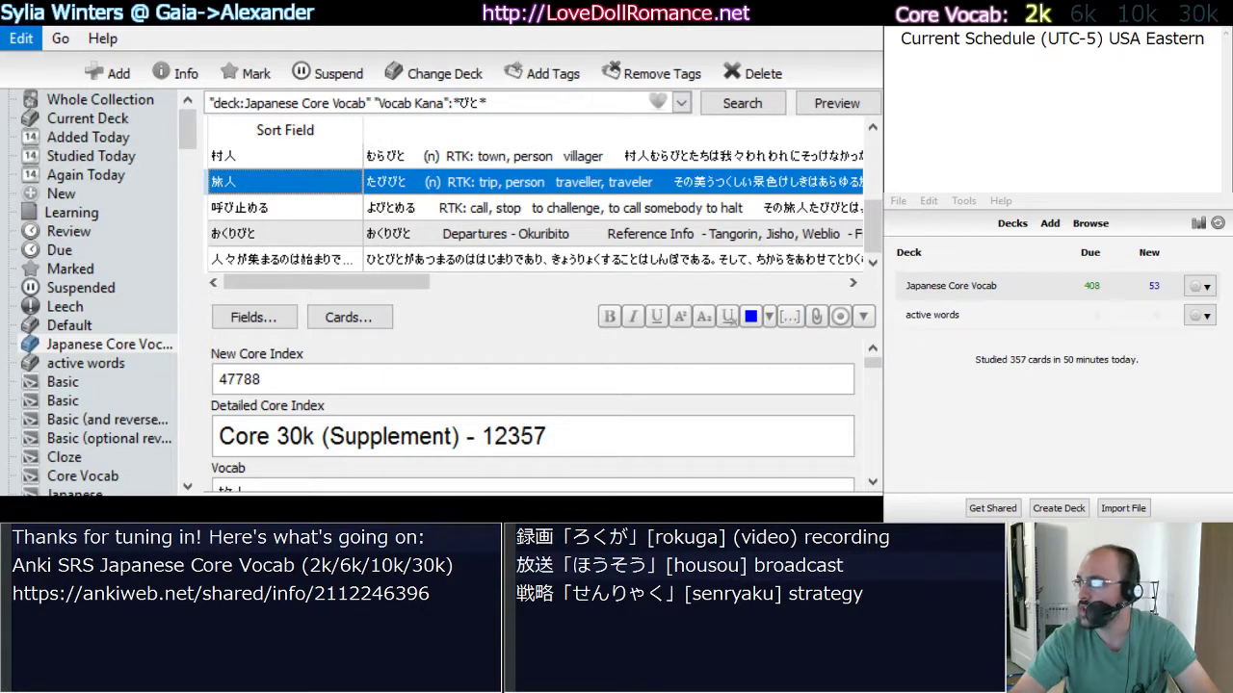
{"action": "key", "text": "alt+Tab"}
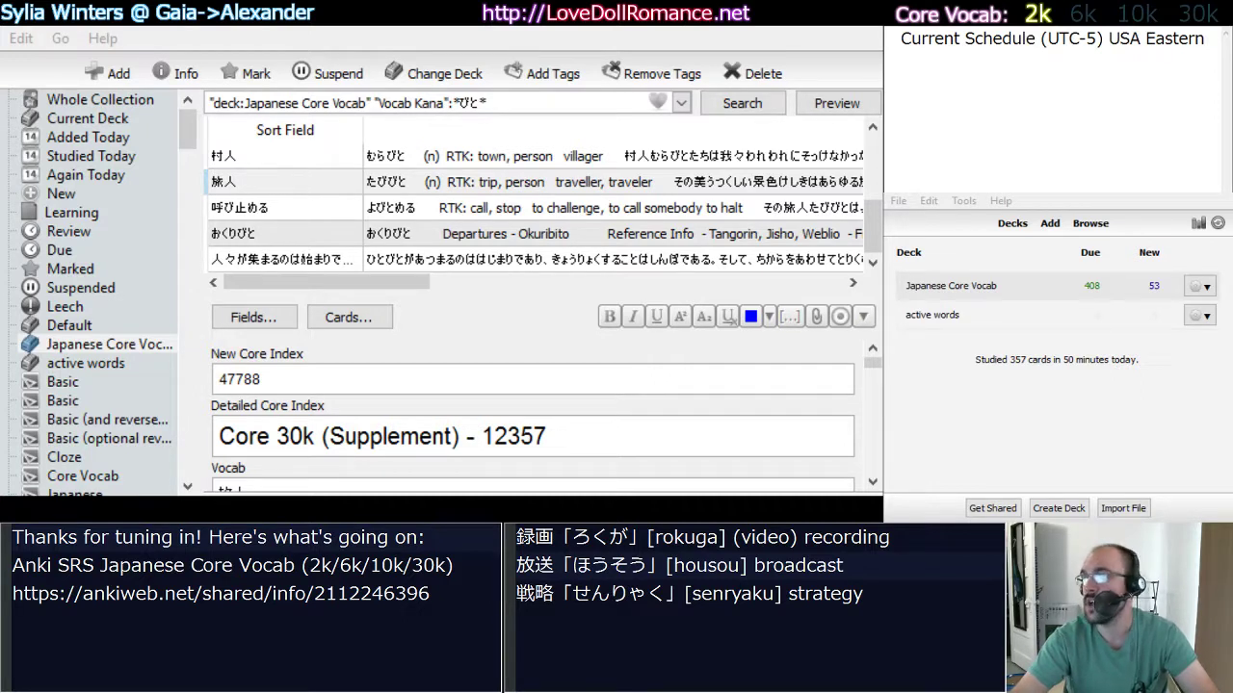
{"action": "key", "text": "alt+Tab"}
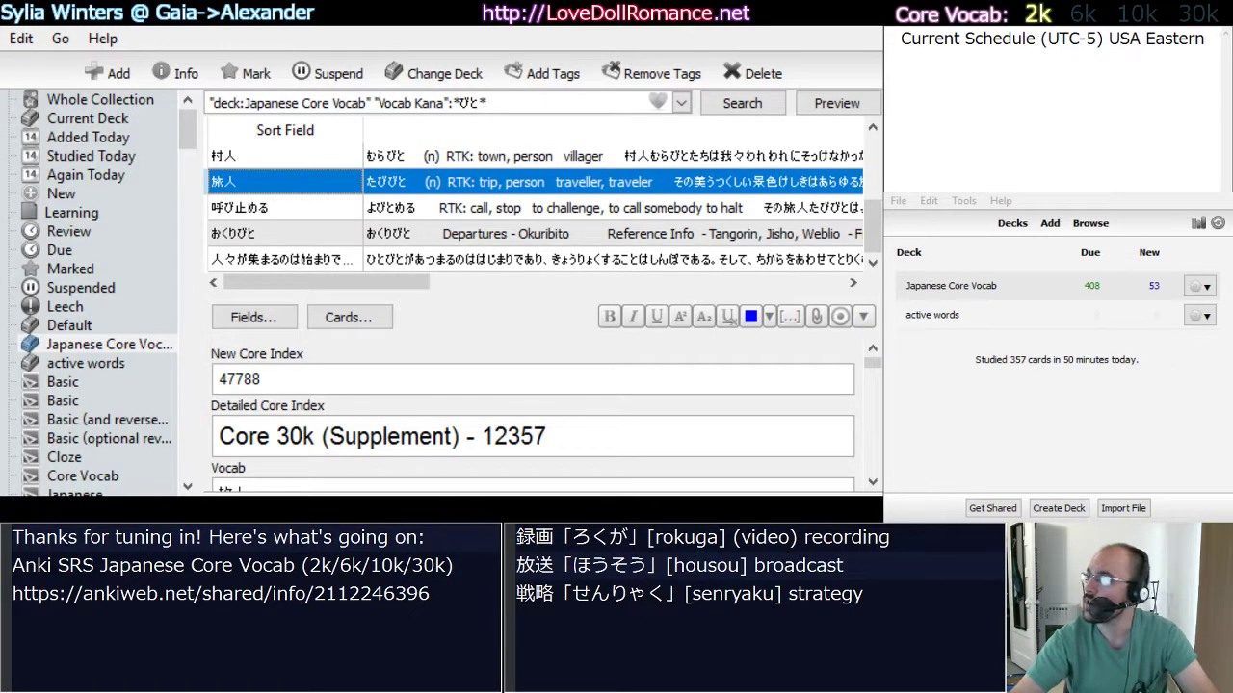
{"action": "key", "text": "alt+Tab"}
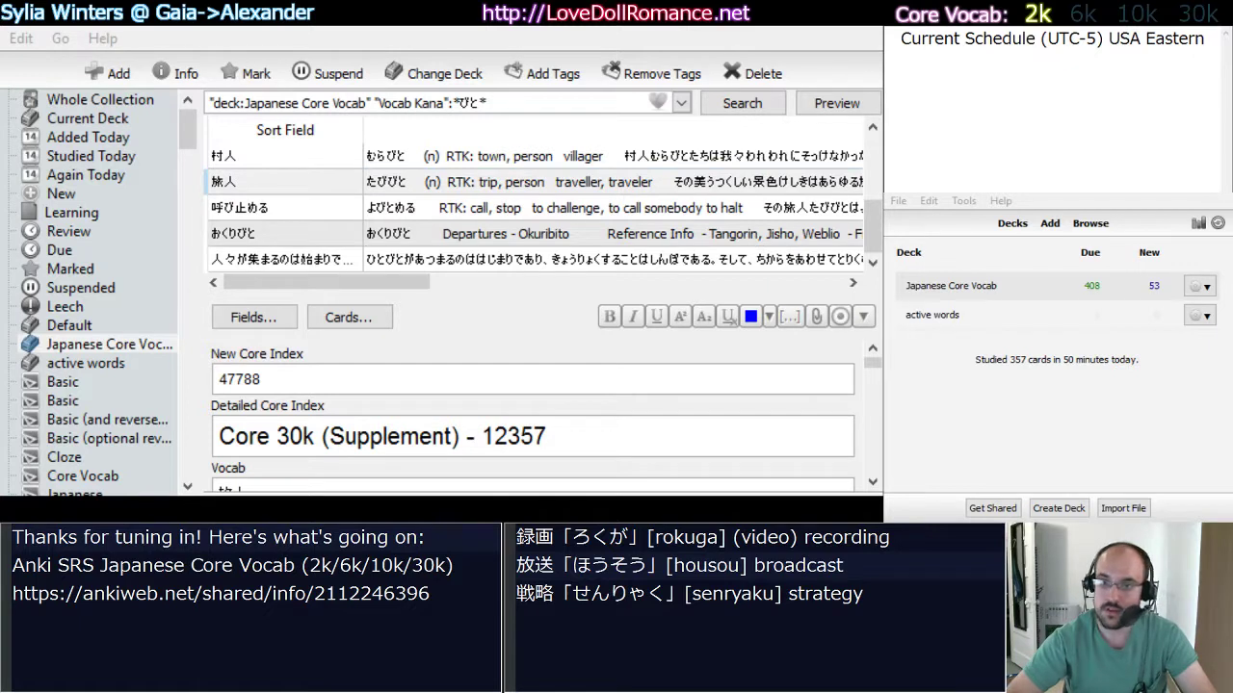